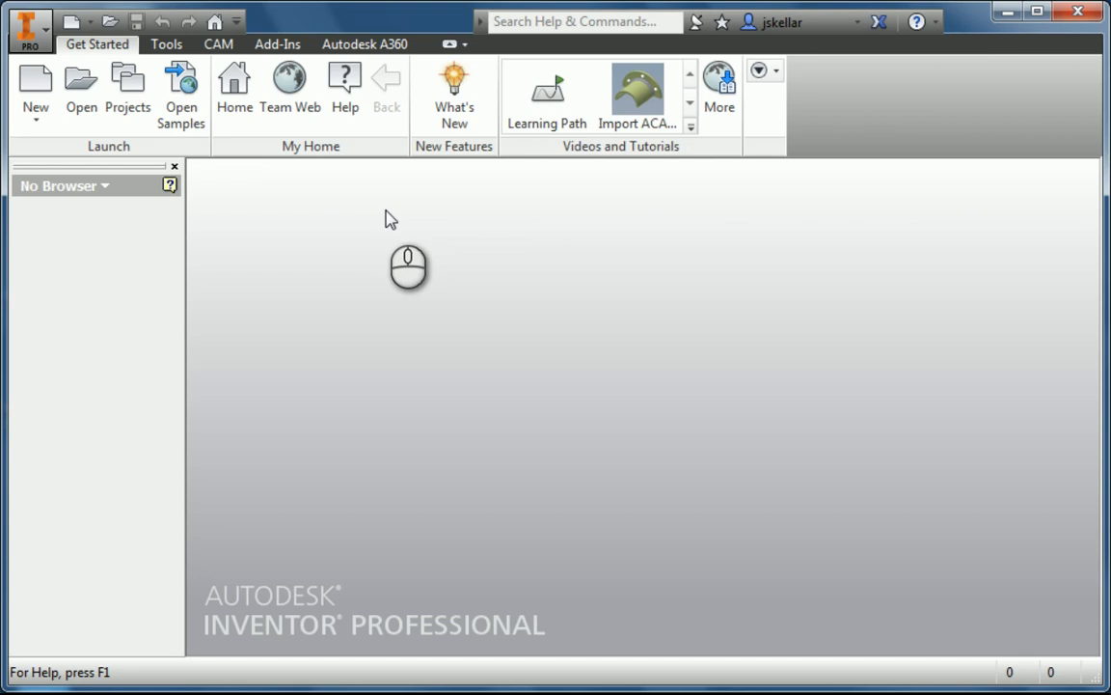
Step: Create a new presentation file
click(26, 31)
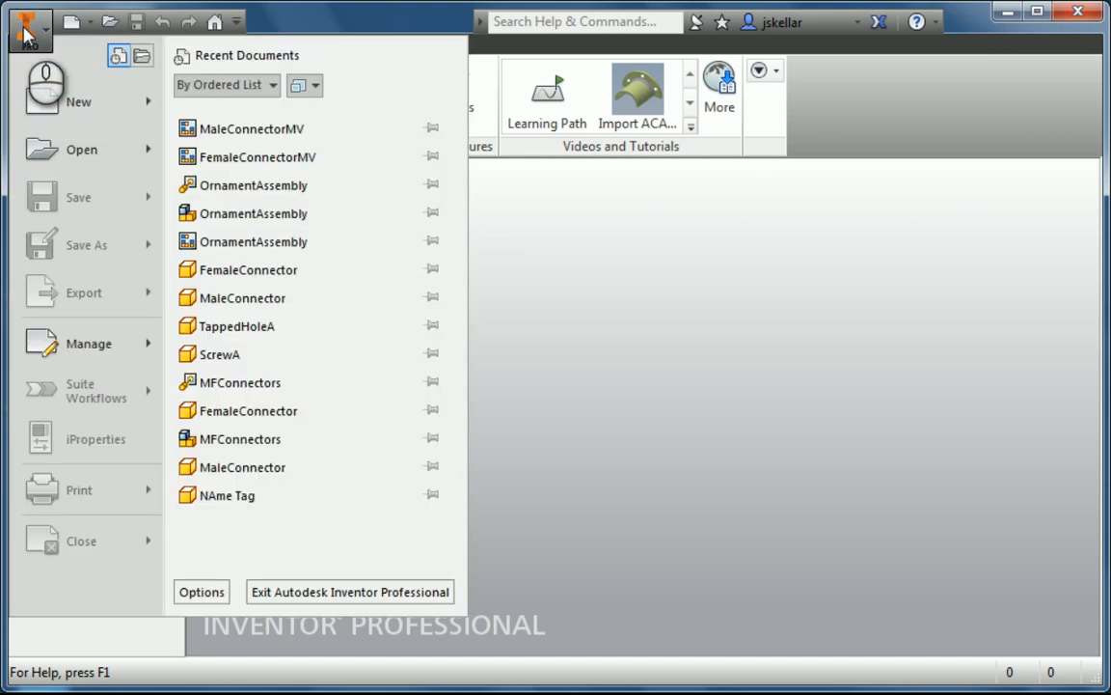
mouse_move(145, 102)
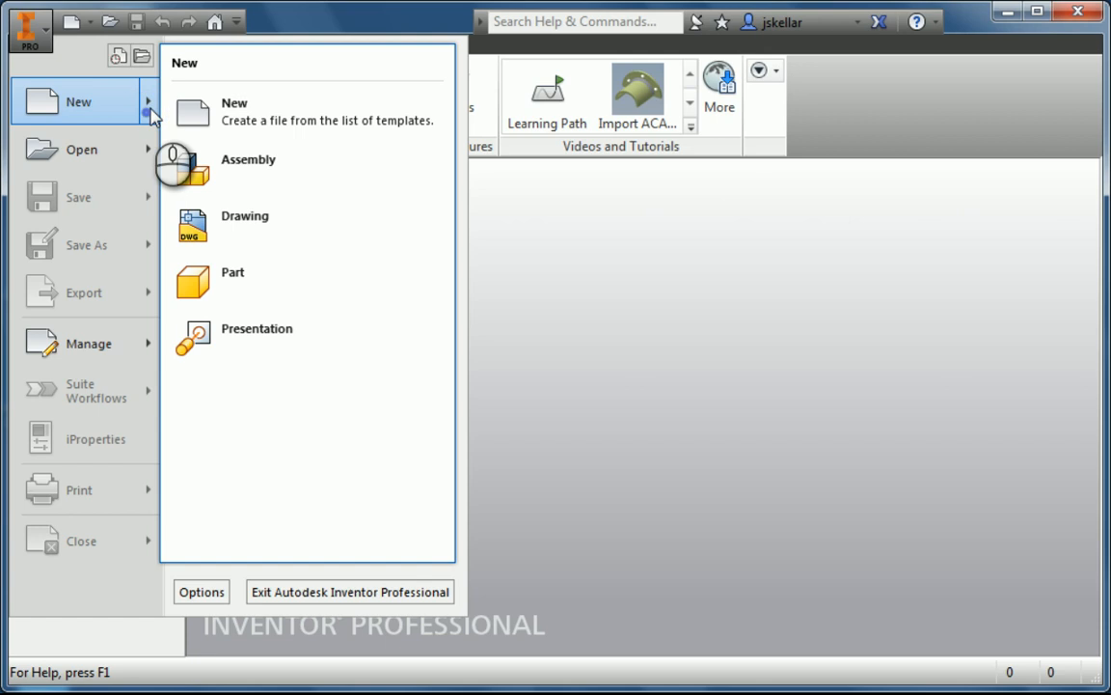
click(281, 348)
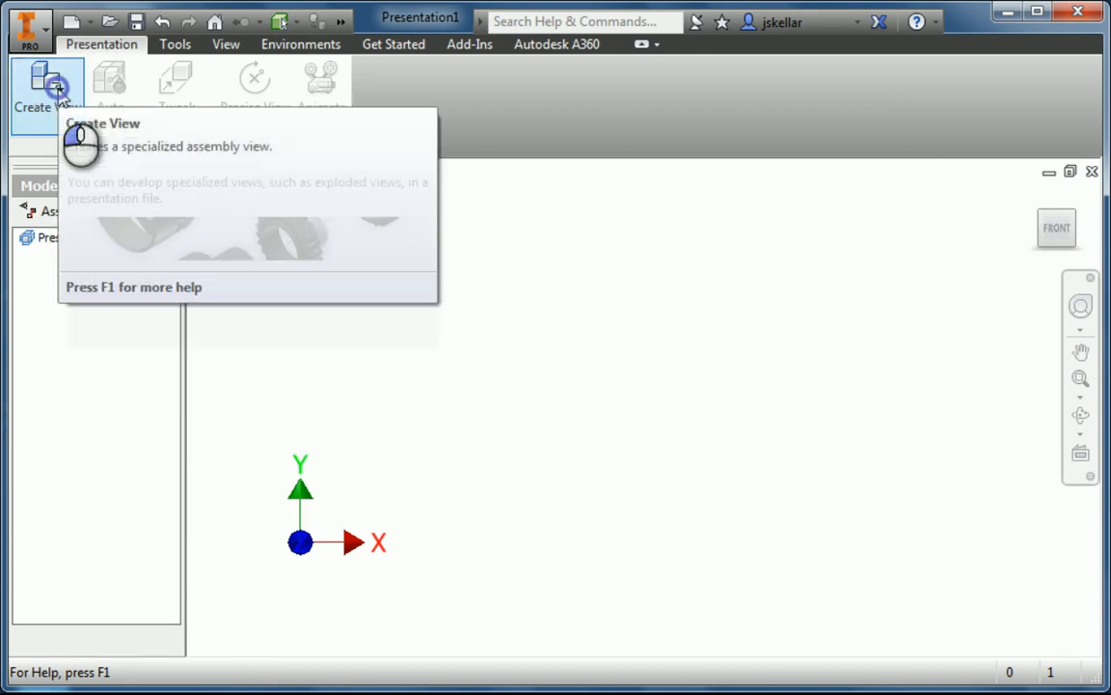
Step: Start a new presentation view and choose the OrnamentAssembly assembly file from the Hanging Ornament folder as its source
click(61, 93)
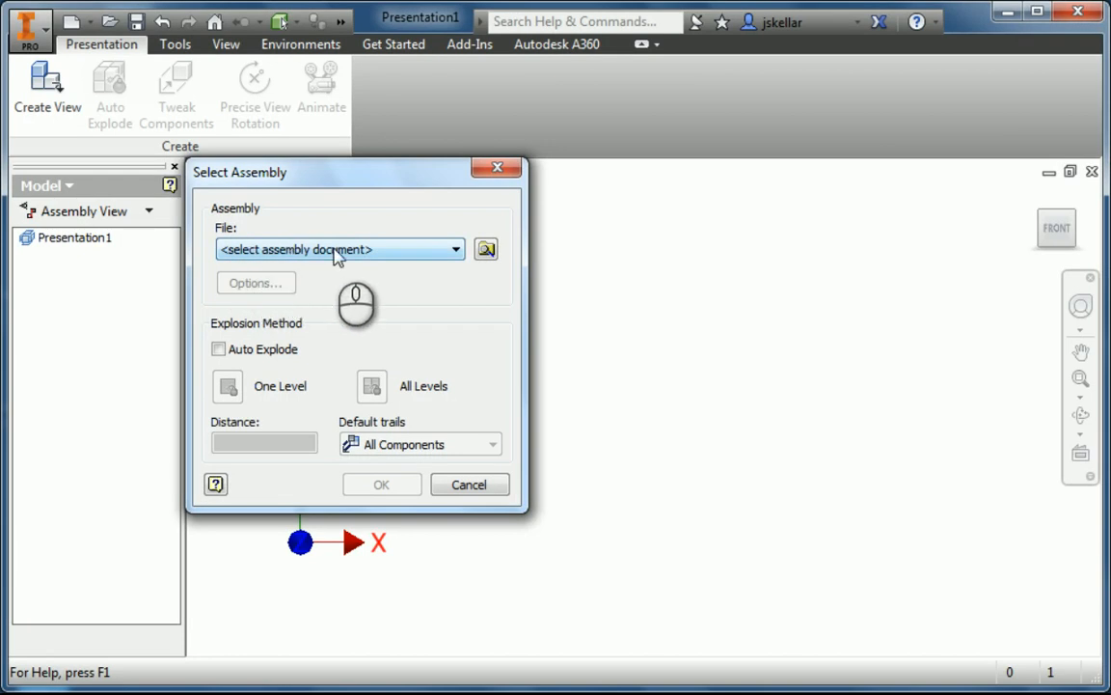
click(453, 251)
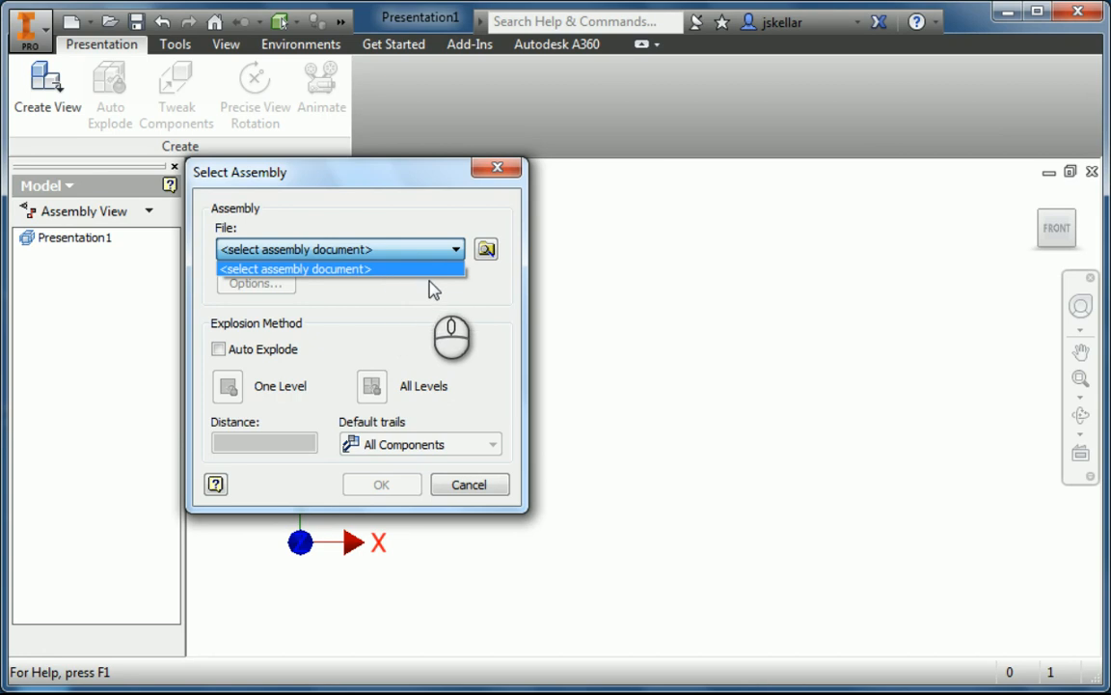
click(486, 249)
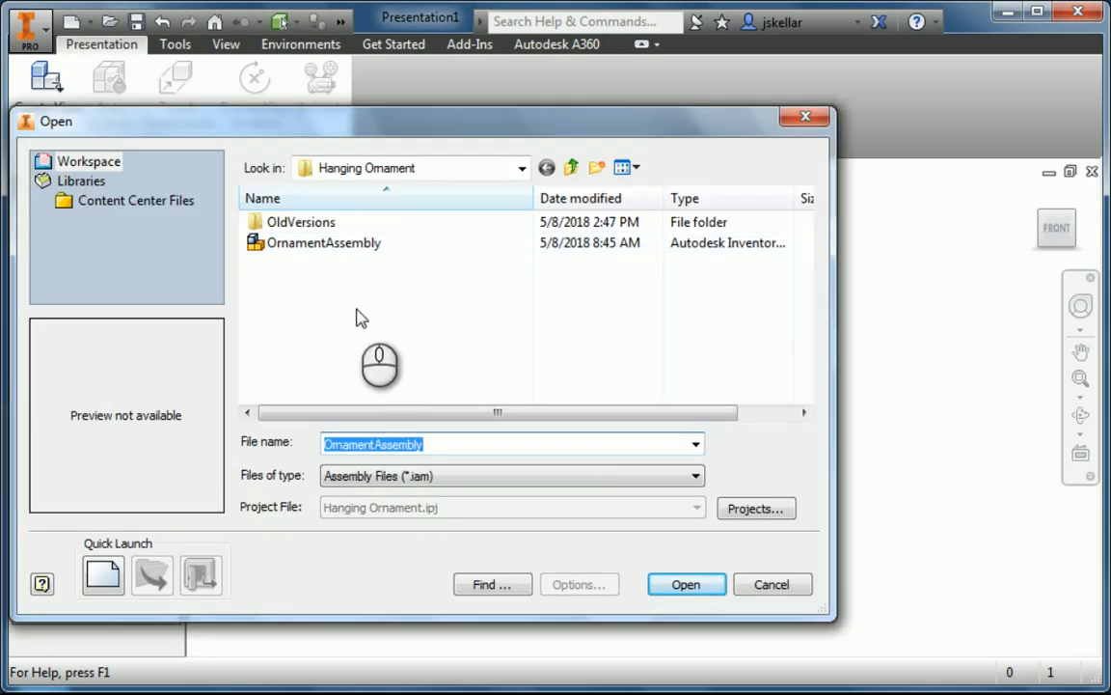
click(303, 246)
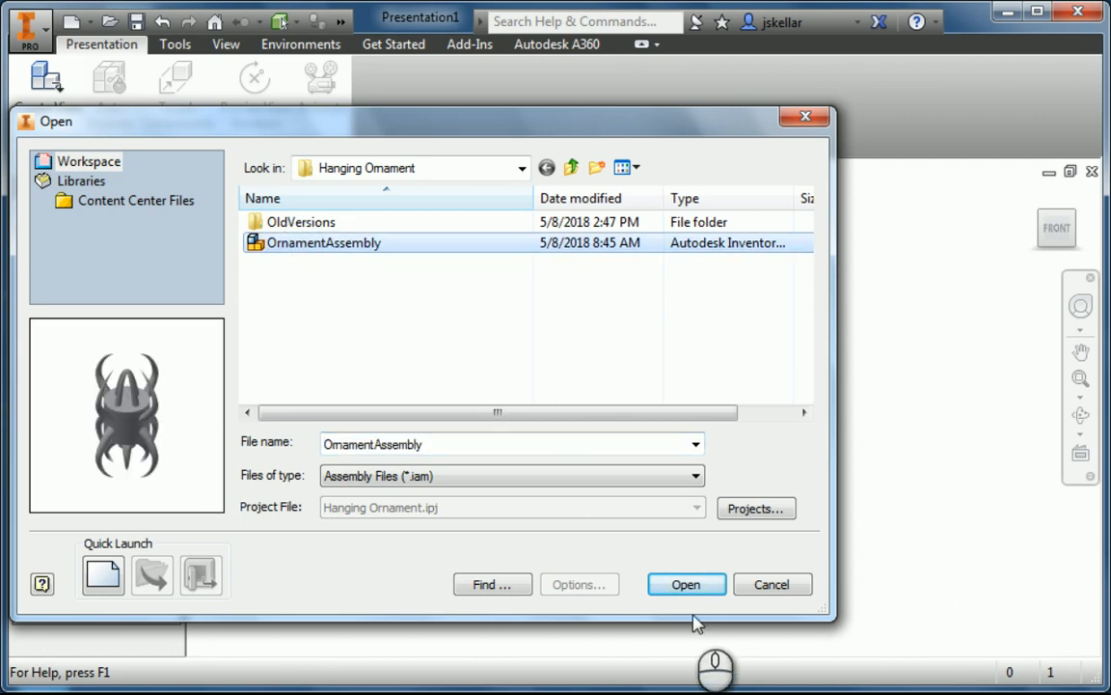
click(682, 580)
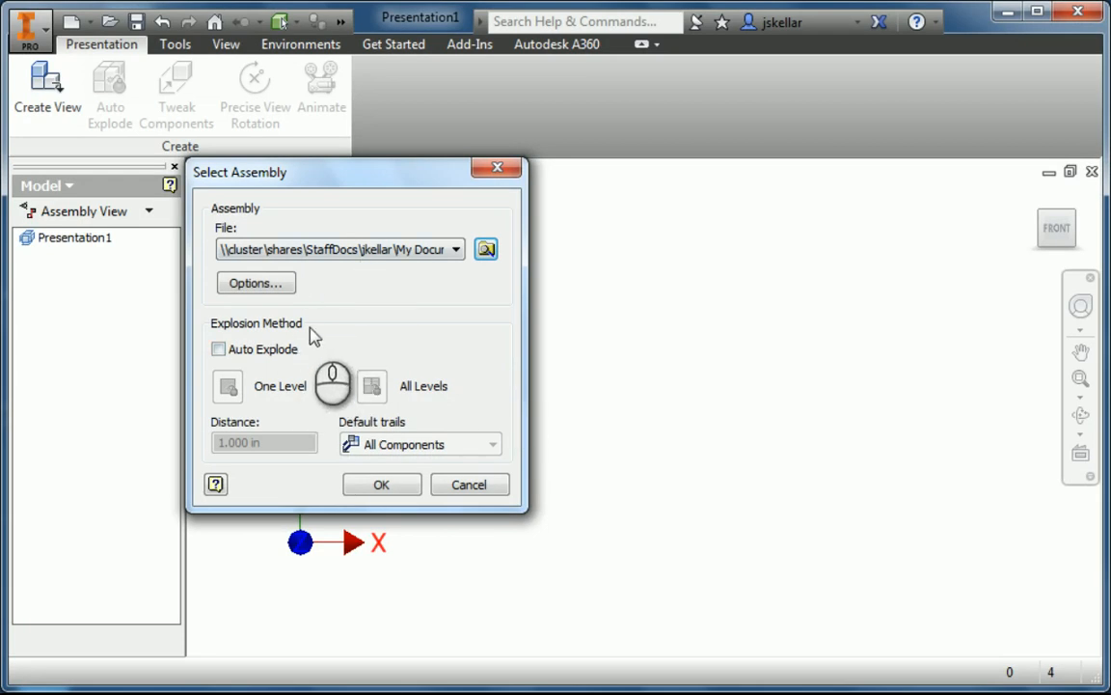
Step: Create the view with Auto Explode turned on, using one level and a distance of 3.000 in
click(217, 351)
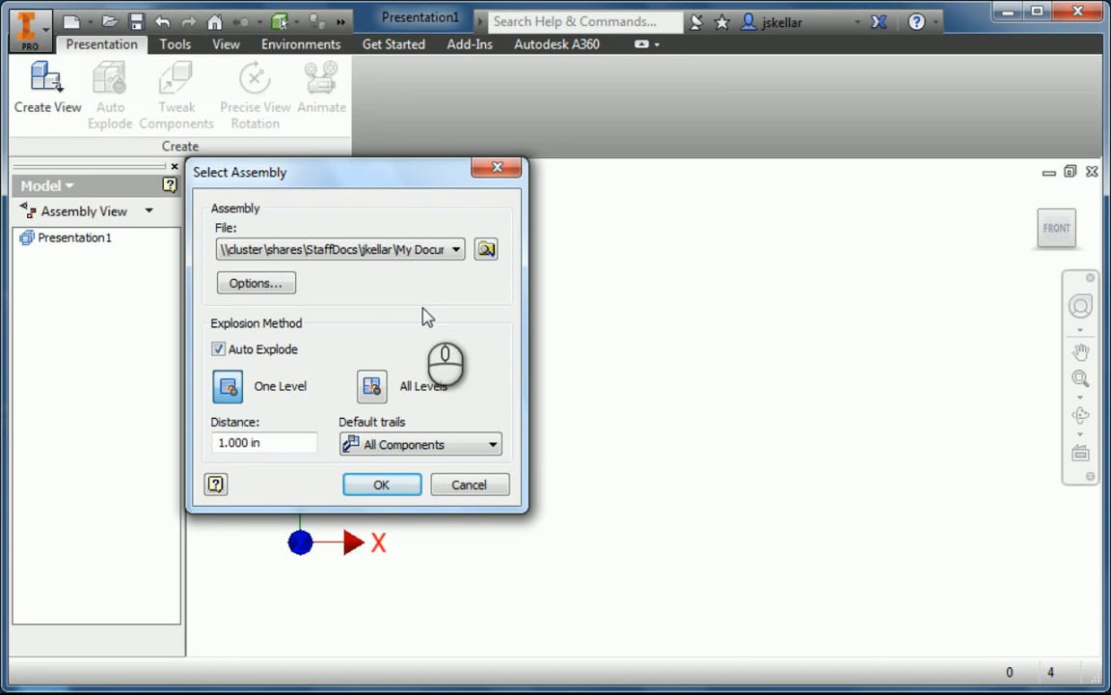
drag(218, 442, 224, 442)
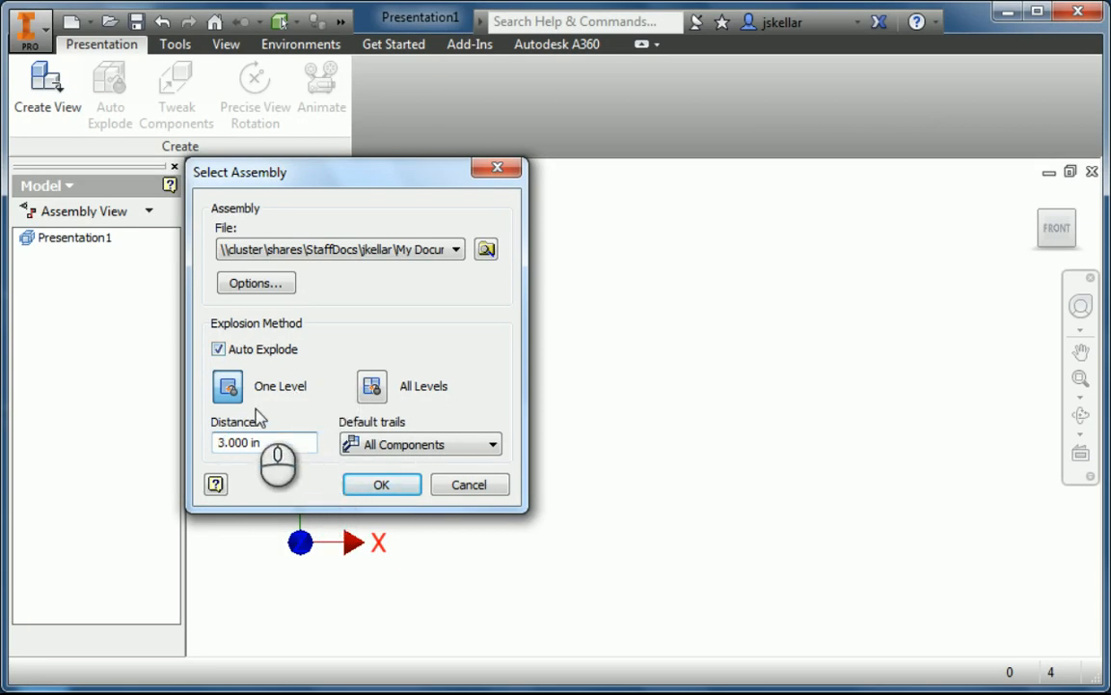
click(380, 485)
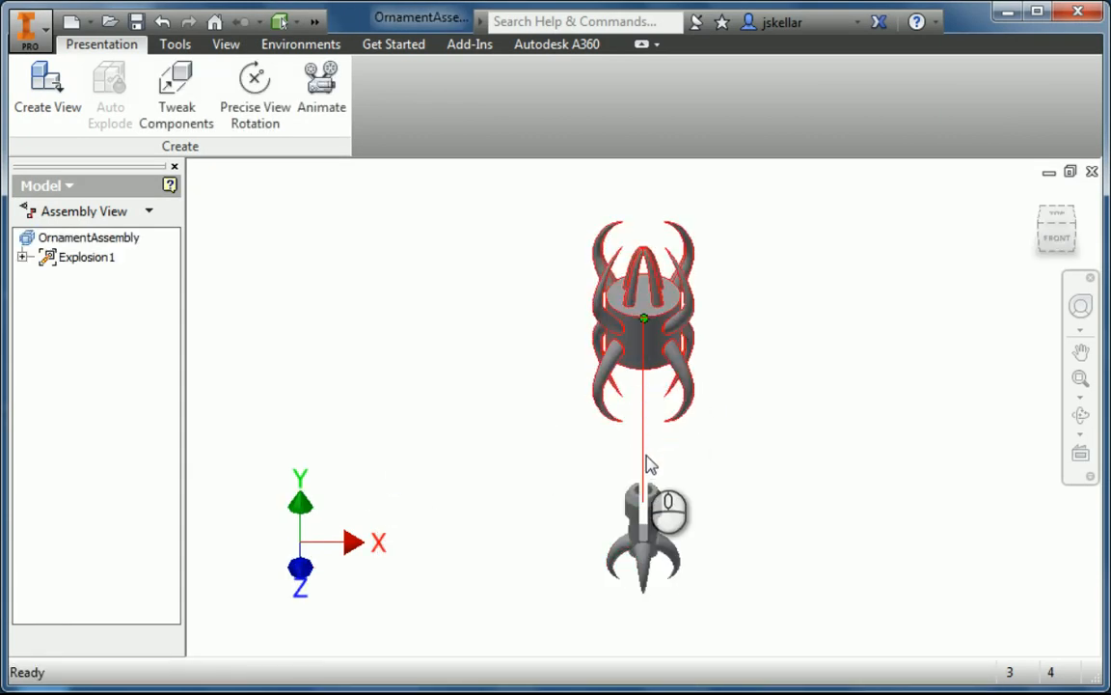
click(1074, 230)
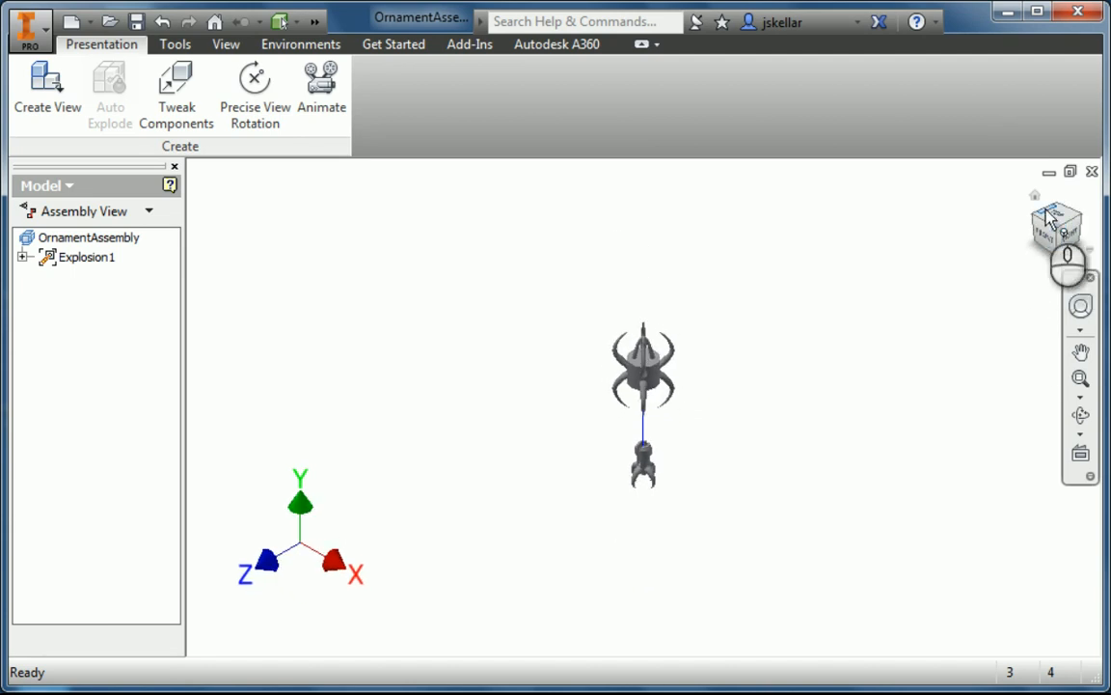
scroll(688, 423, up, 2)
scroll(690, 426, down, 5)
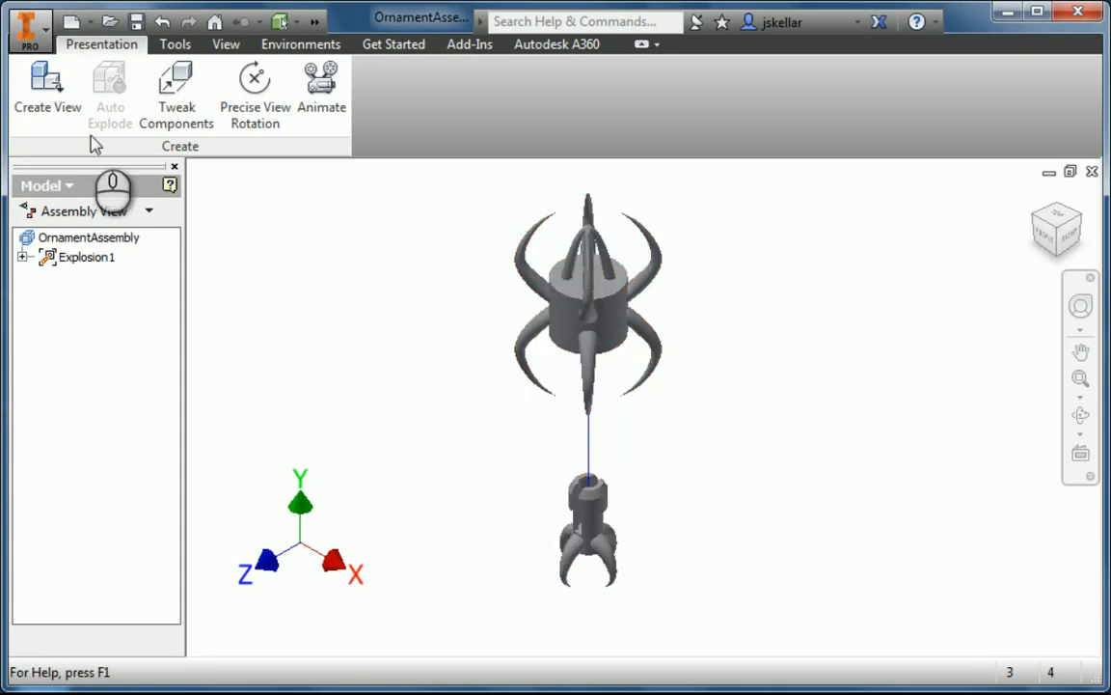
click(35, 31)
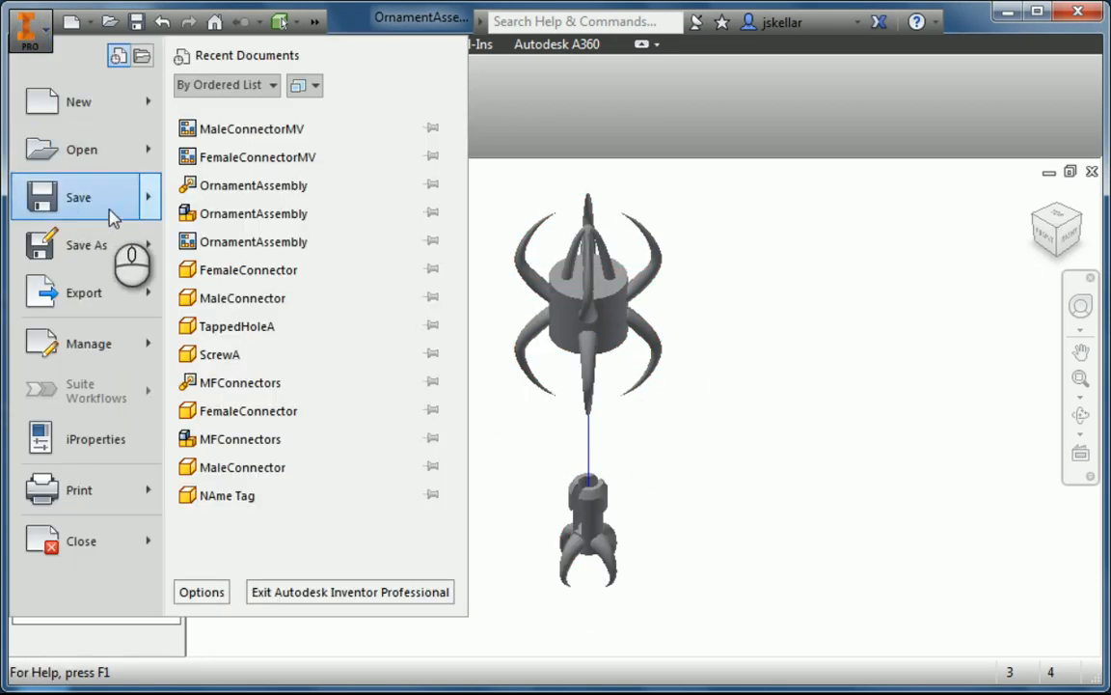
mouse_move(104, 220)
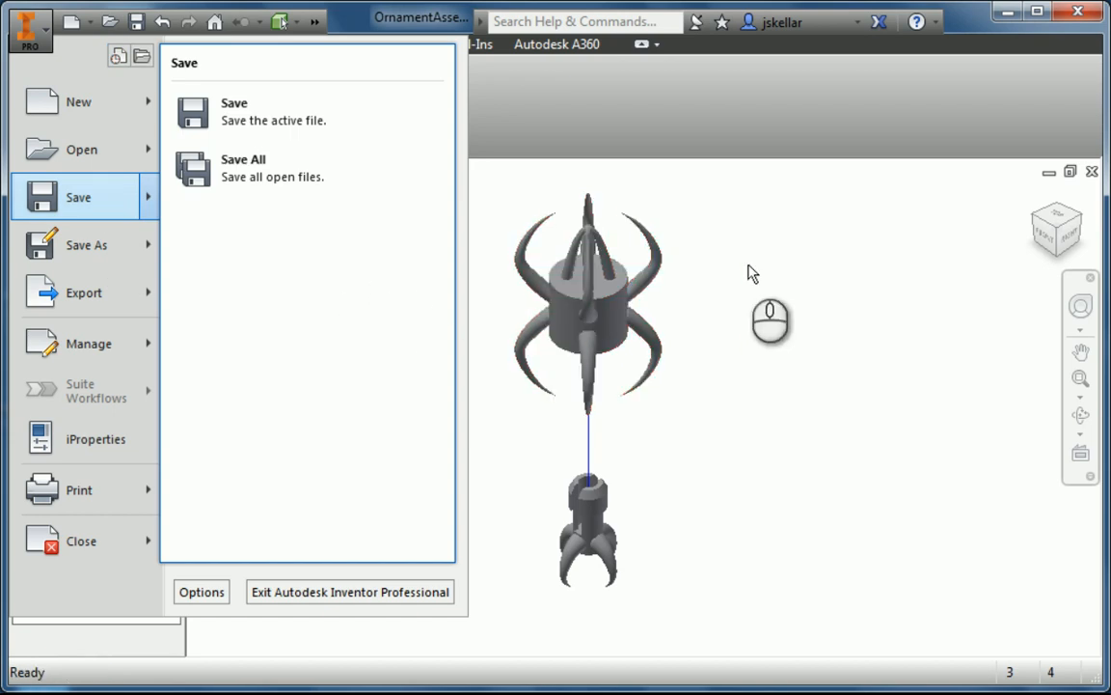
click(812, 328)
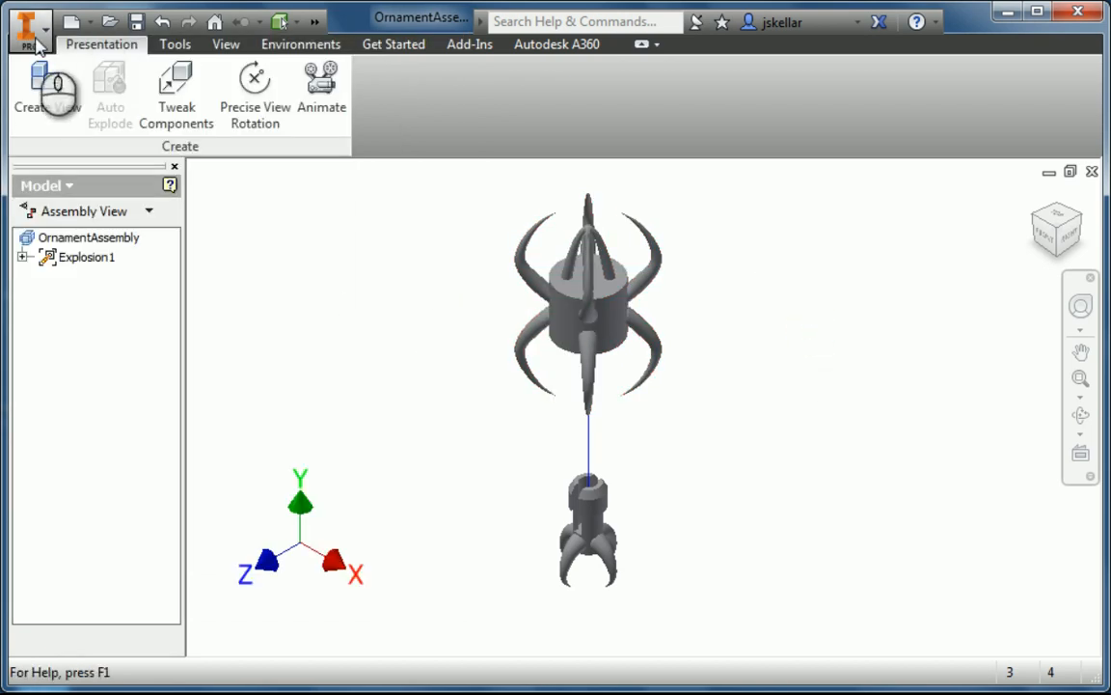
Step: Create a new drawing from the Standard.idw template
click(35, 41)
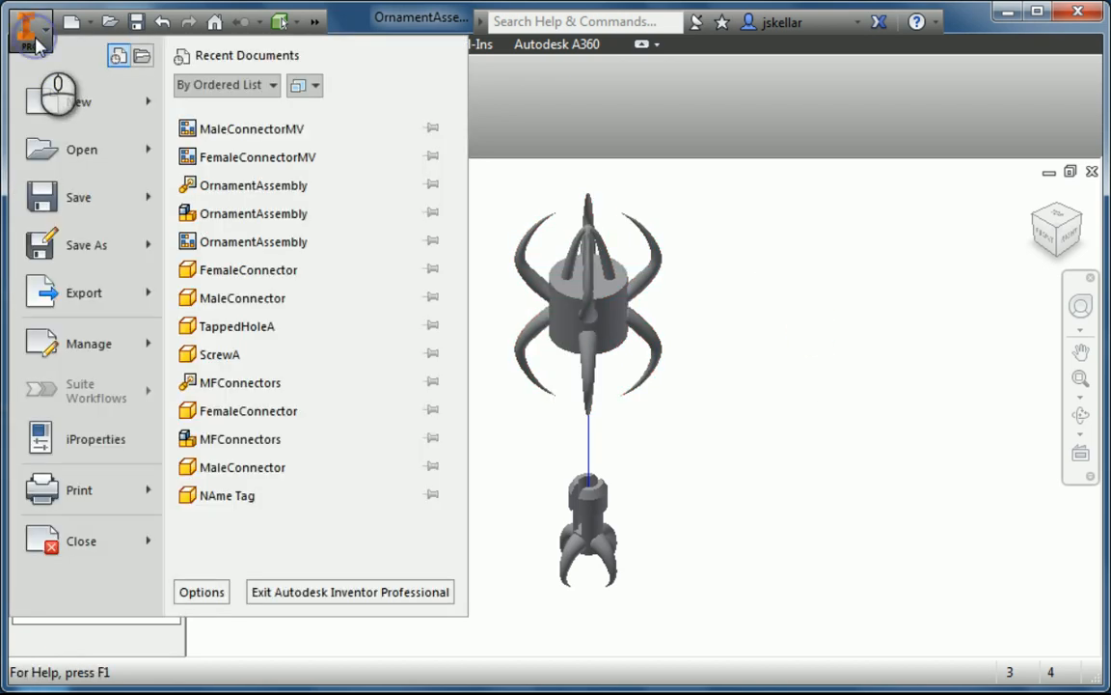
click(147, 100)
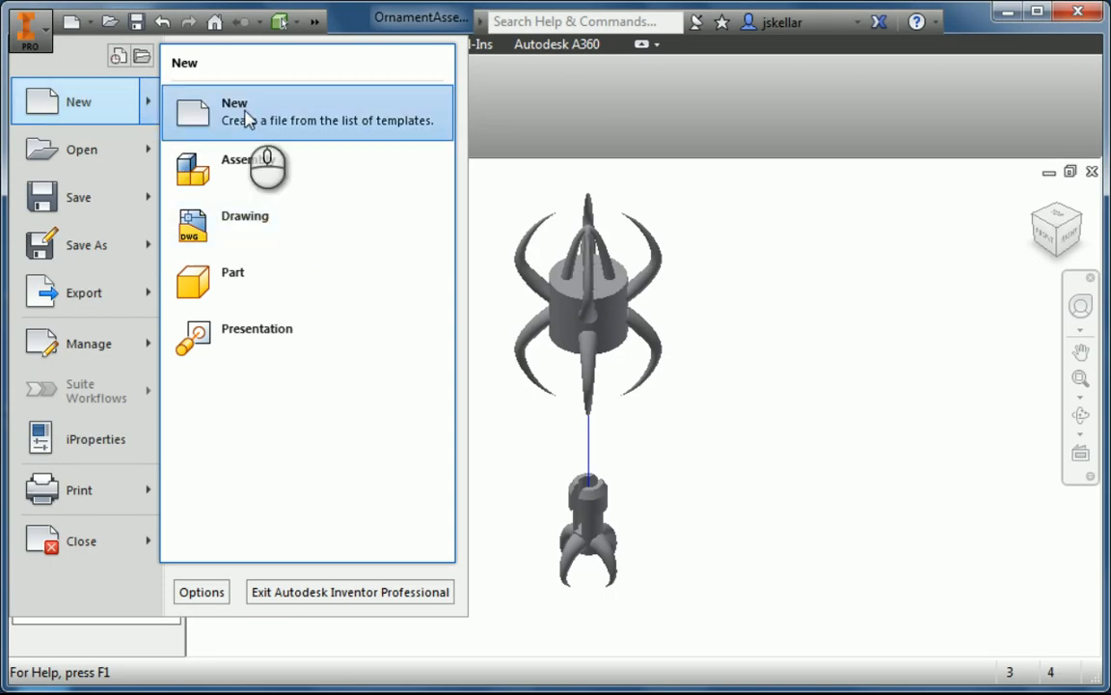
click(248, 116)
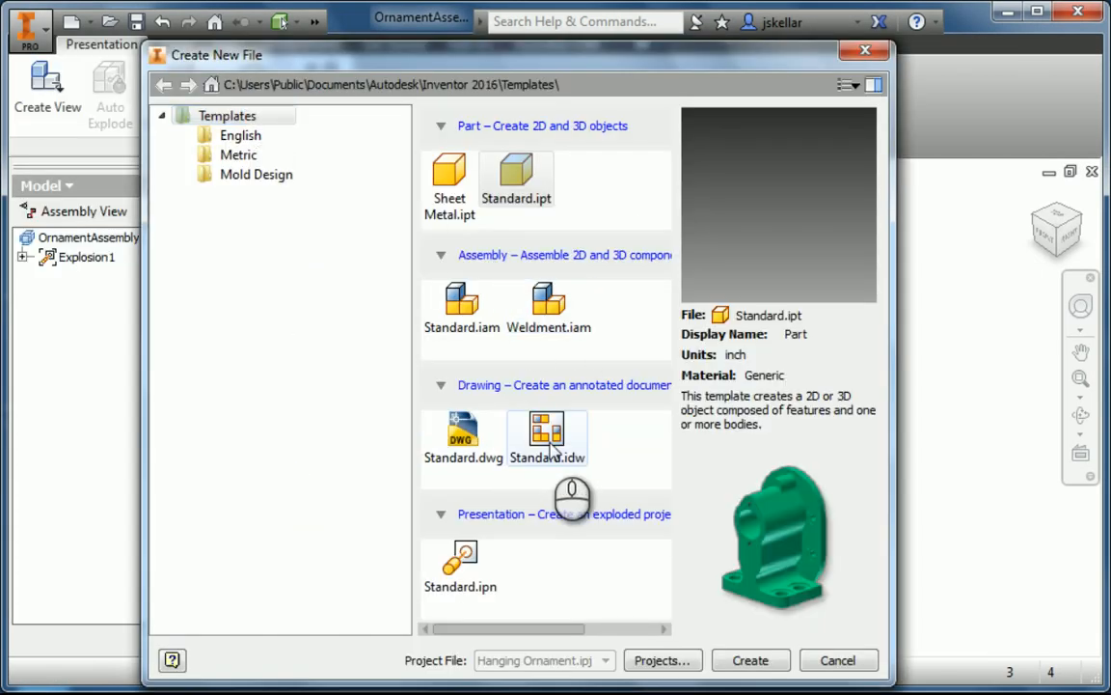
click(561, 440)
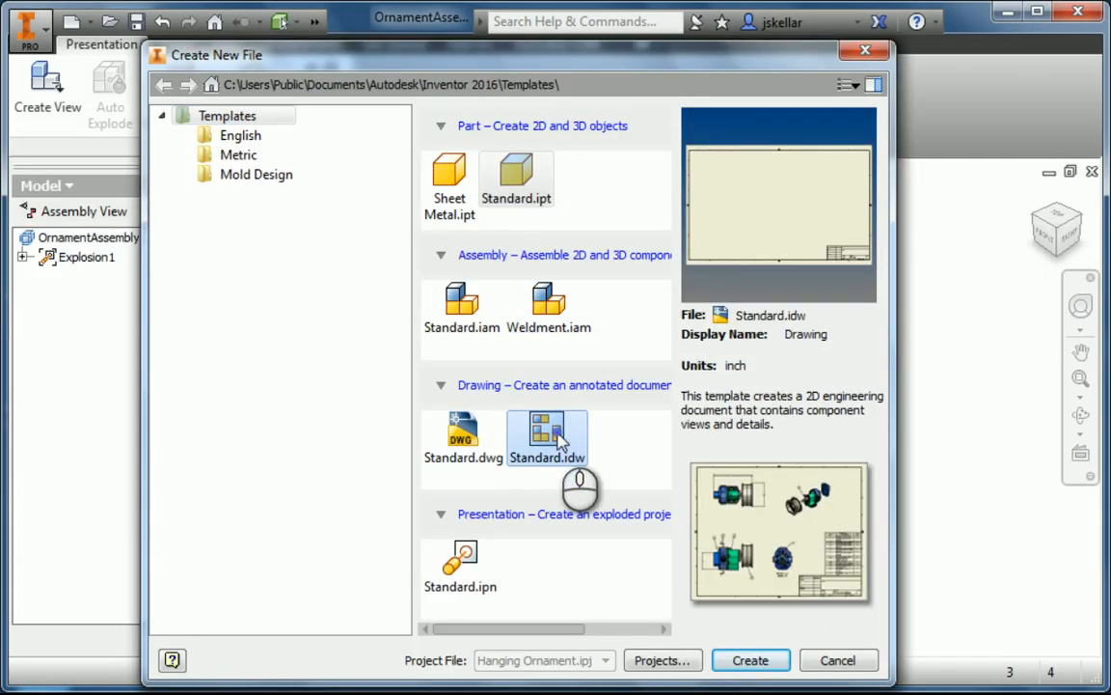
click(750, 662)
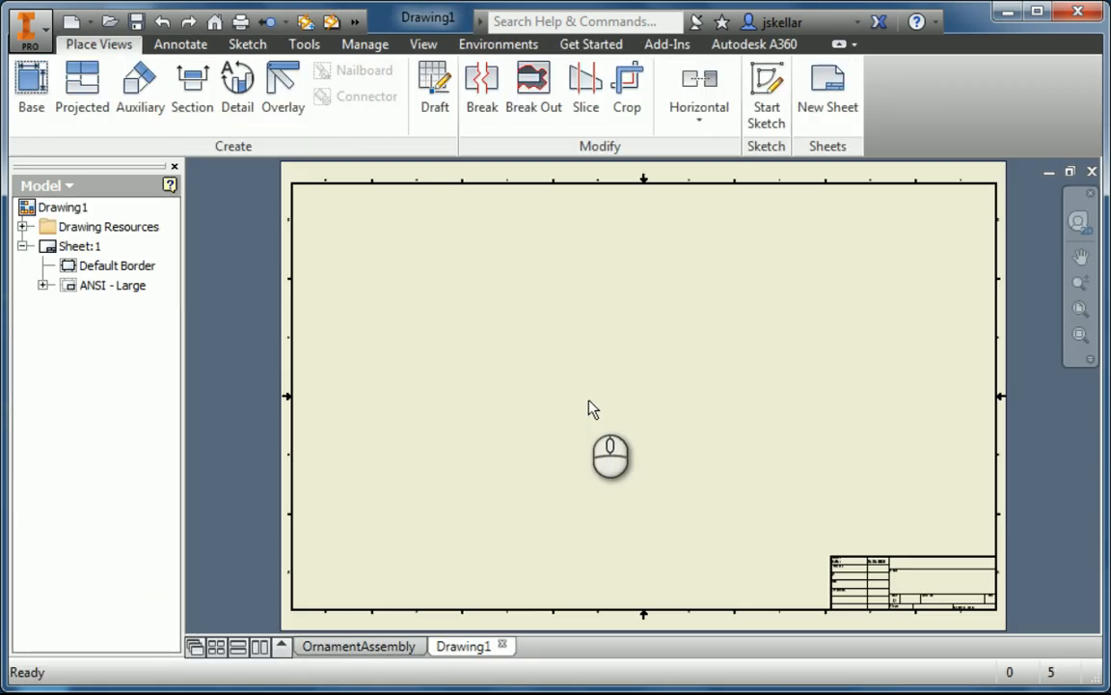
Step: Set the drawing sheet's size to A
right_click(75, 248)
click(135, 398)
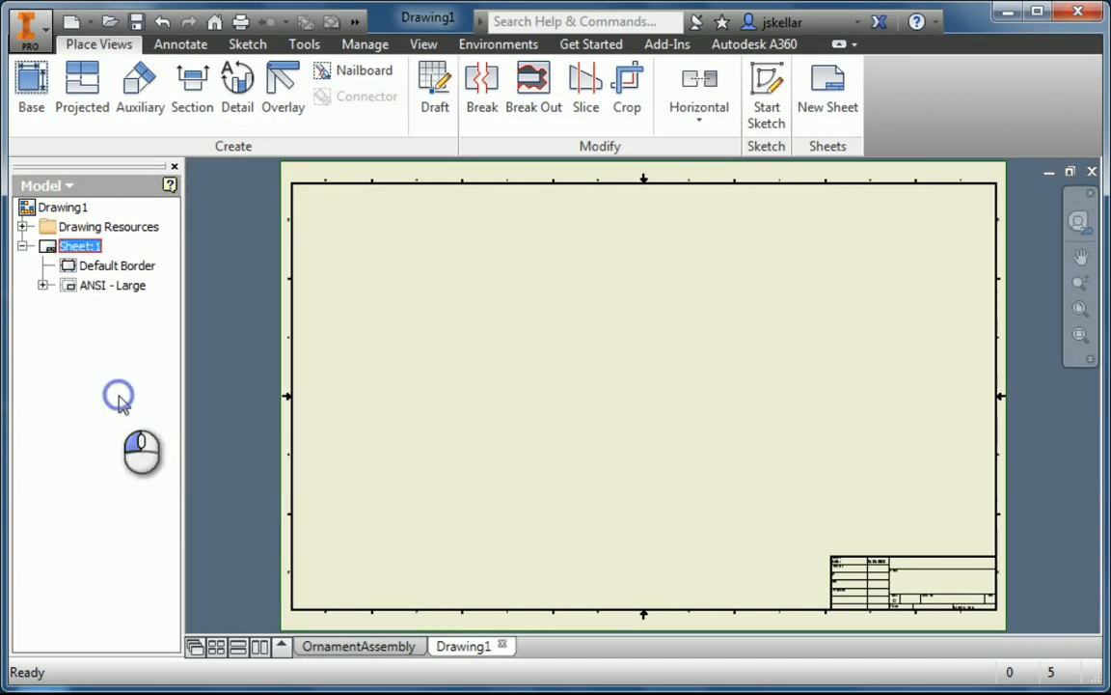
click(280, 305)
click(250, 323)
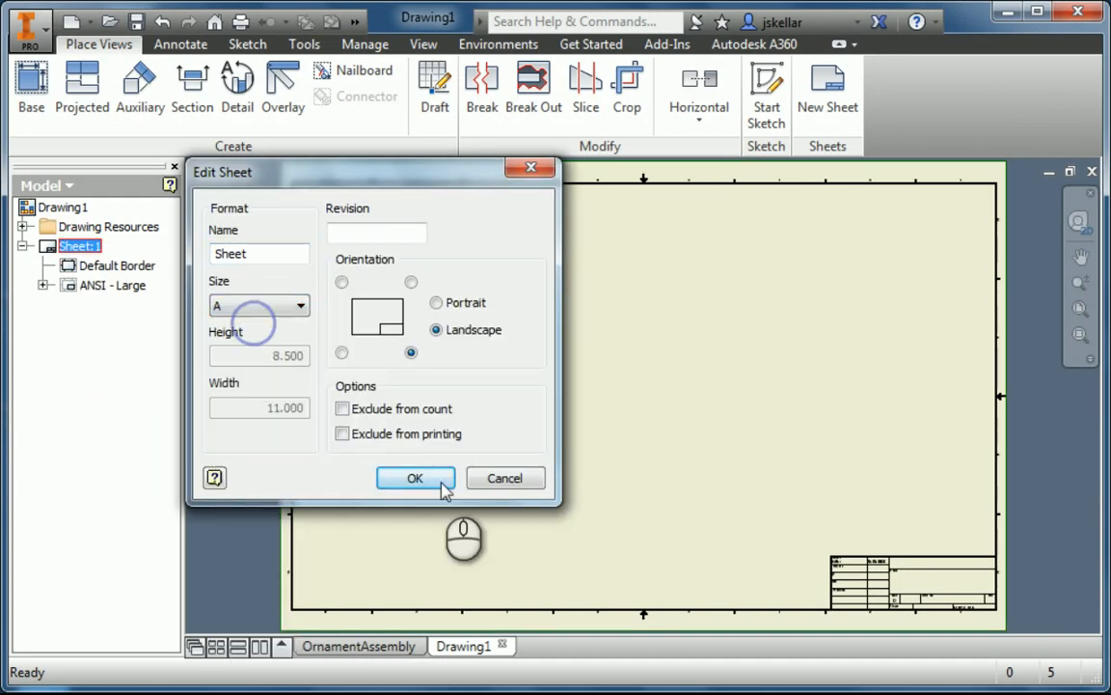
click(439, 481)
Step: Replace the sheet's ANSI - Large title block with the ANSI A title block from the drawing resources
click(72, 287)
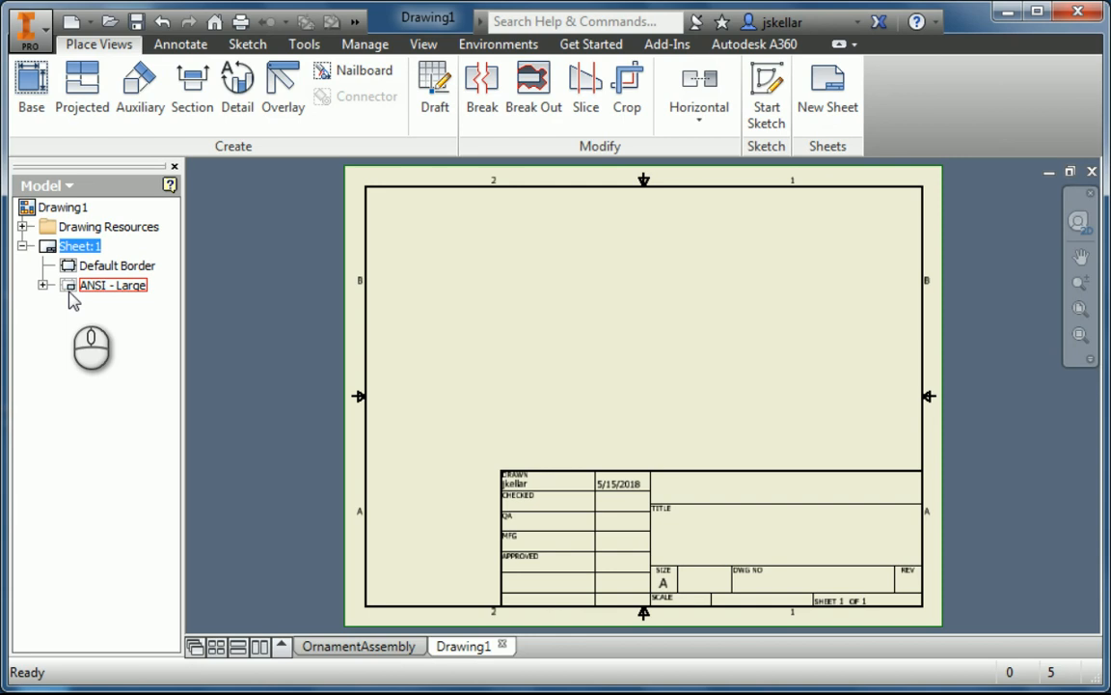
key(Delete)
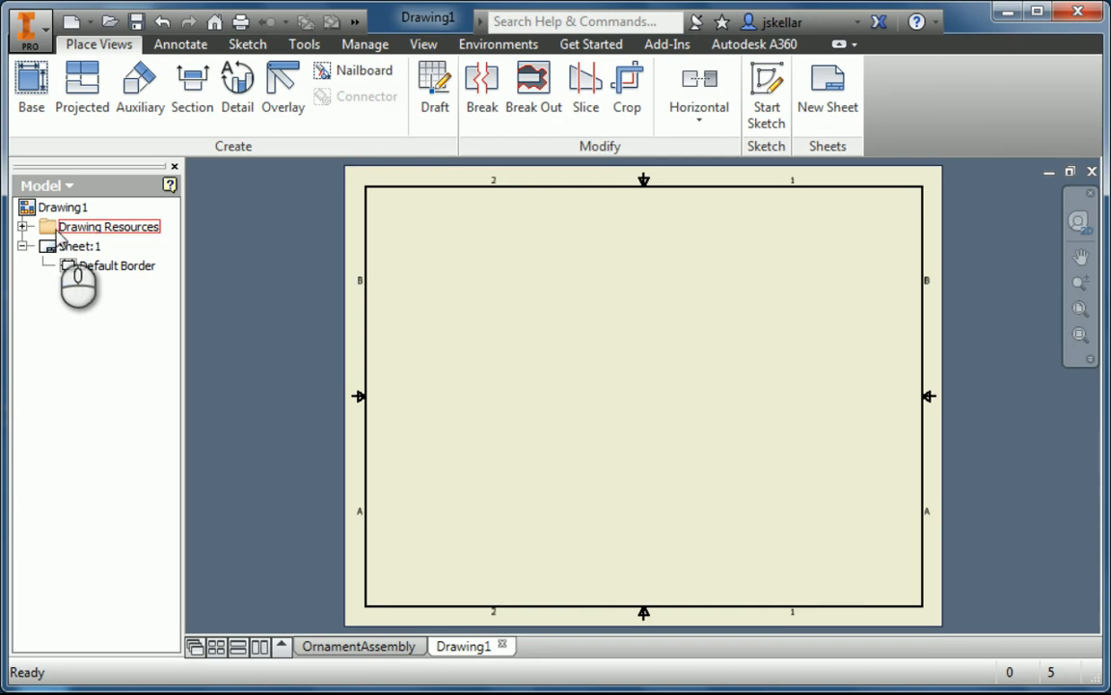
click(22, 227)
click(43, 285)
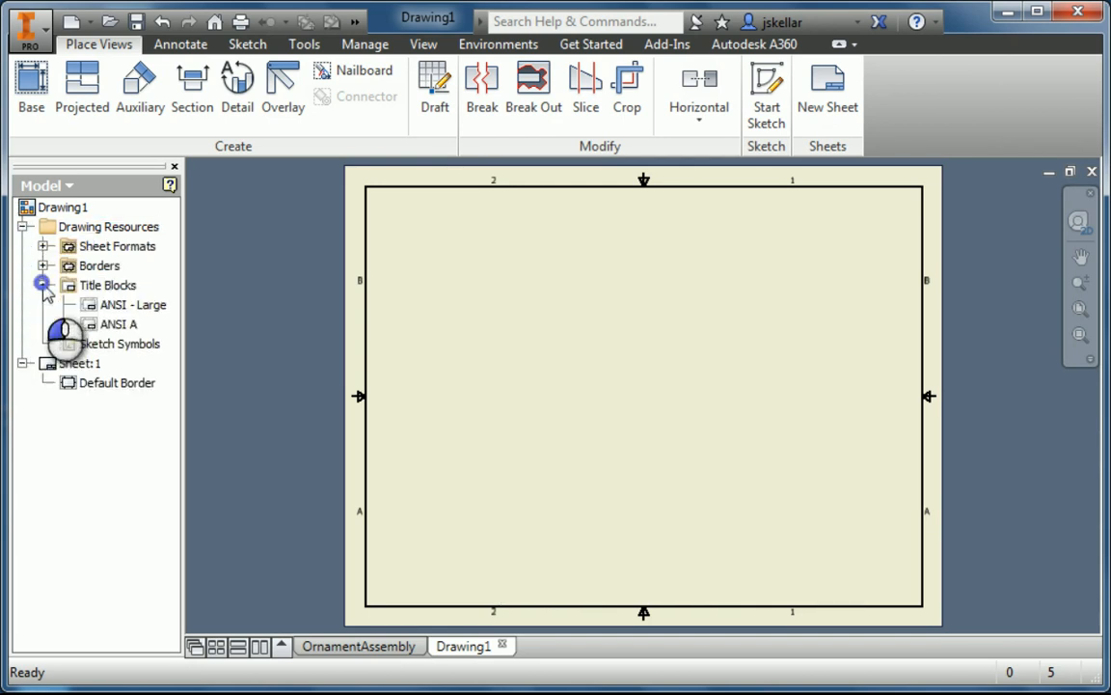
double_click(106, 324)
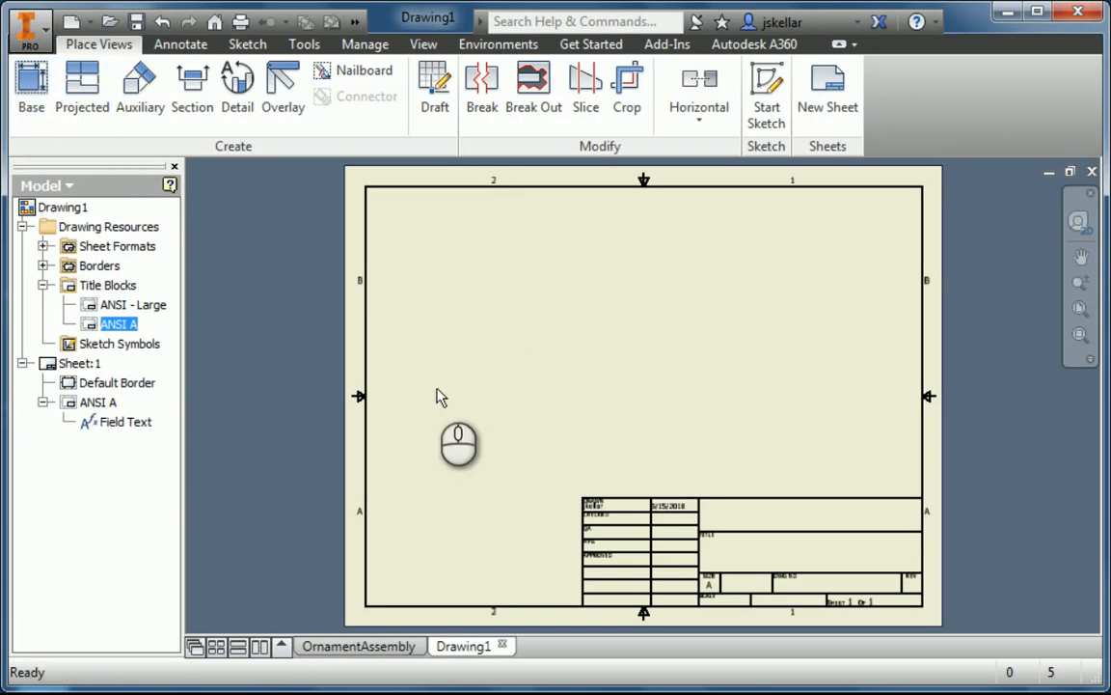
Step: Start a base view and load the OrnamentAssembly presentation file as its source, listing all Inventor file types
right_click(444, 280)
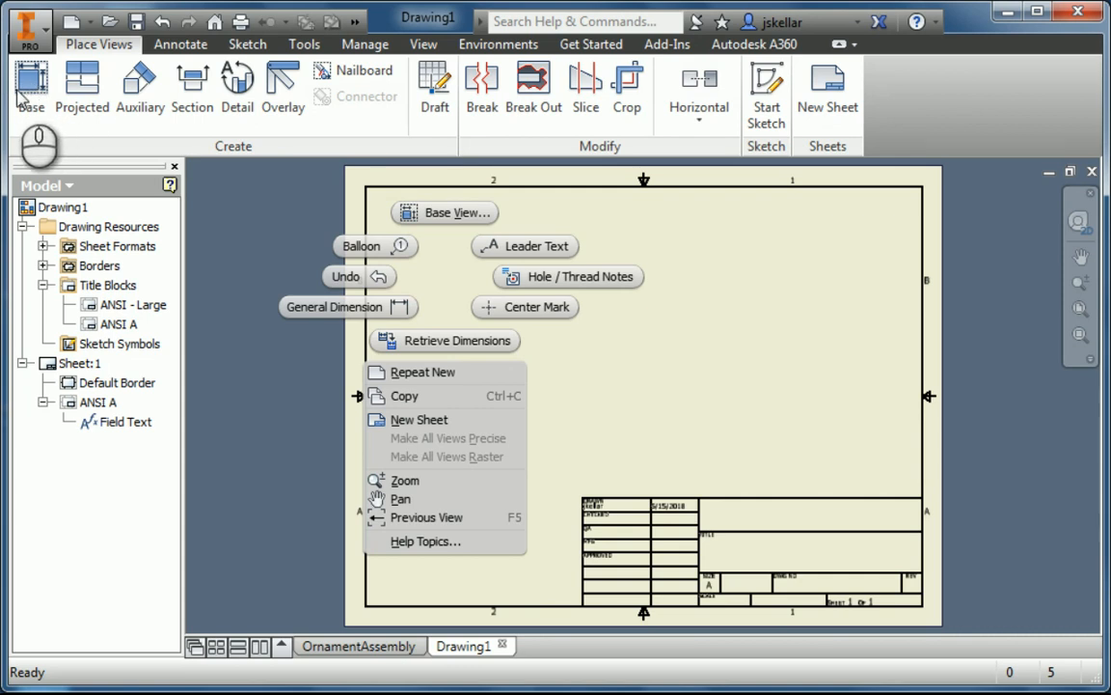
click(442, 215)
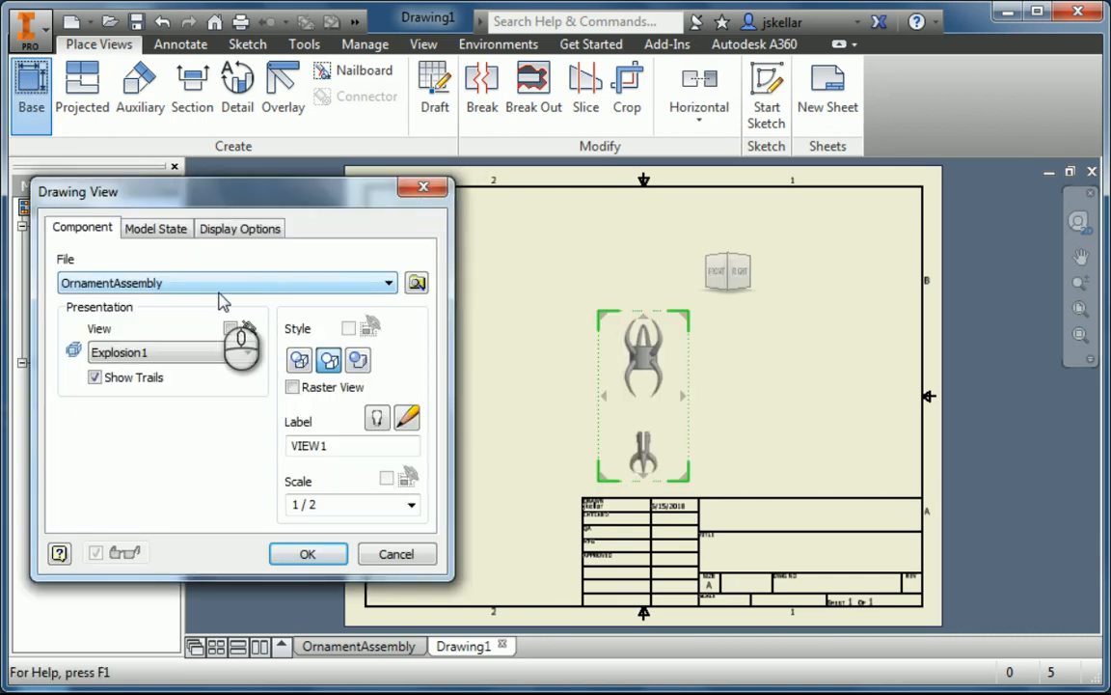
click(389, 286)
click(389, 286)
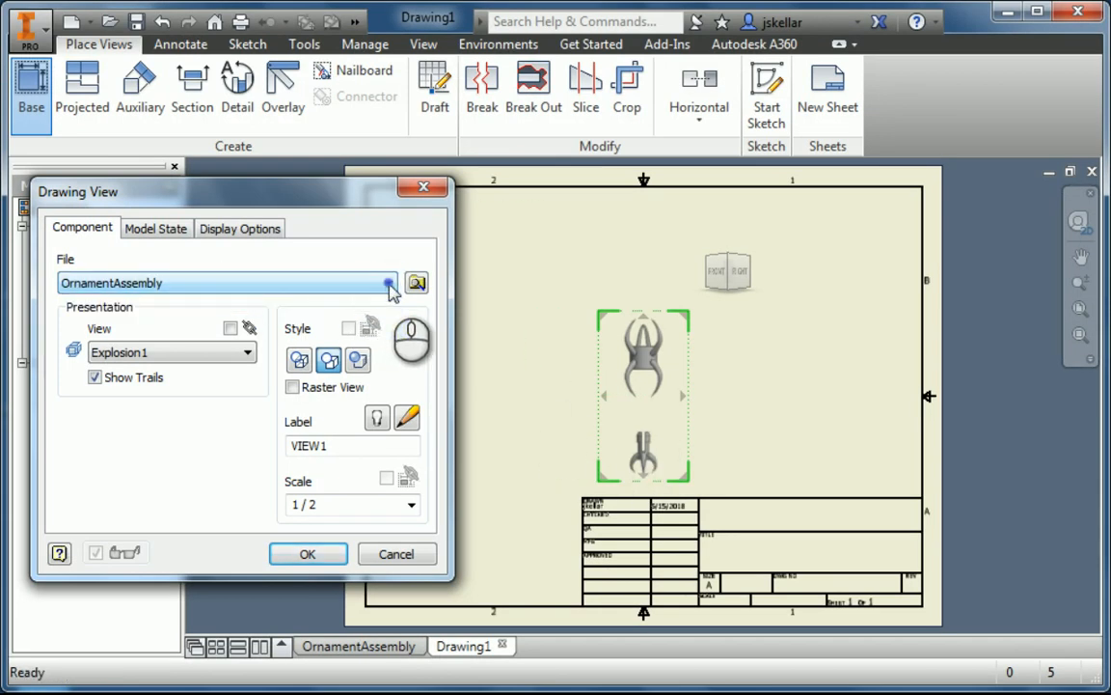
click(416, 284)
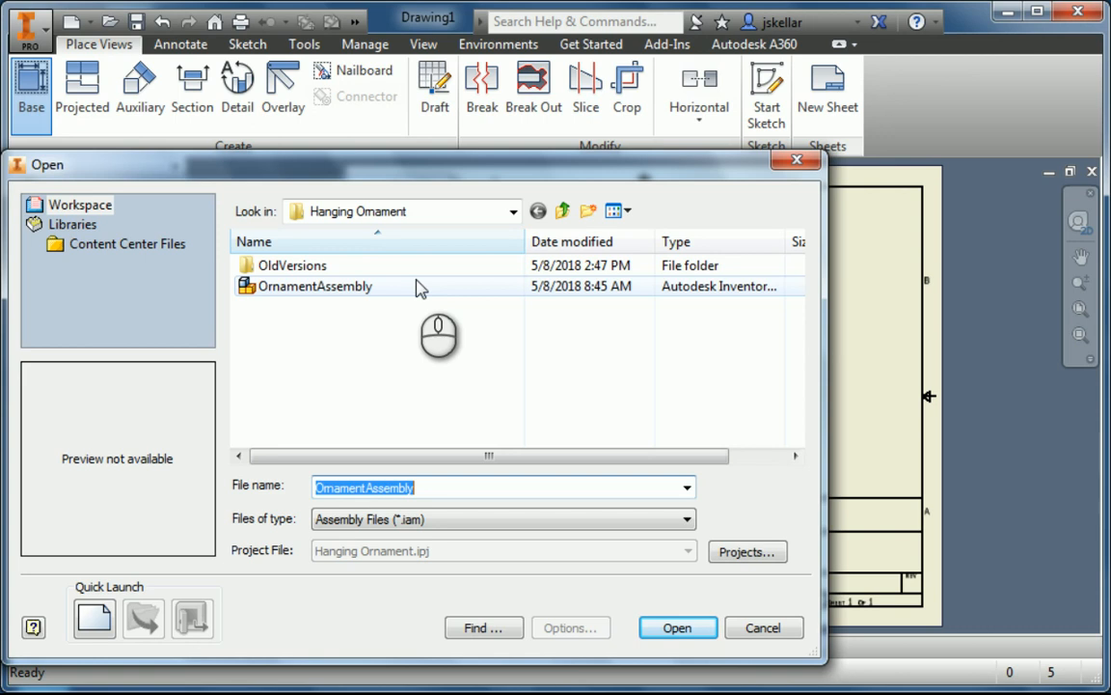
click(410, 521)
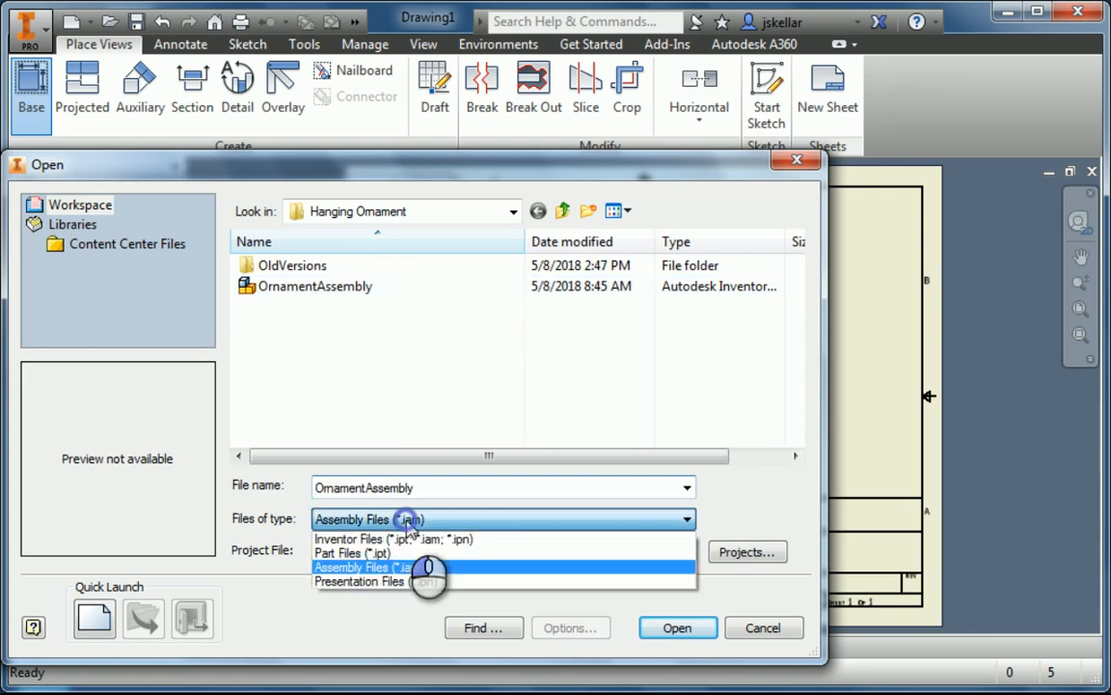
click(401, 539)
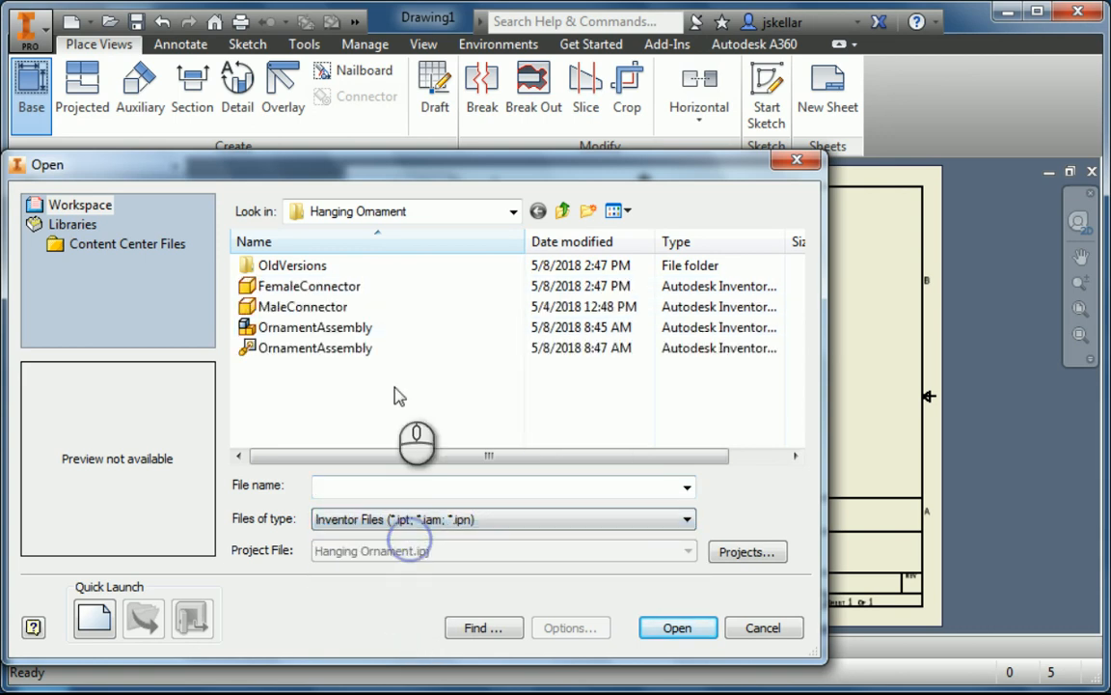
click(294, 353)
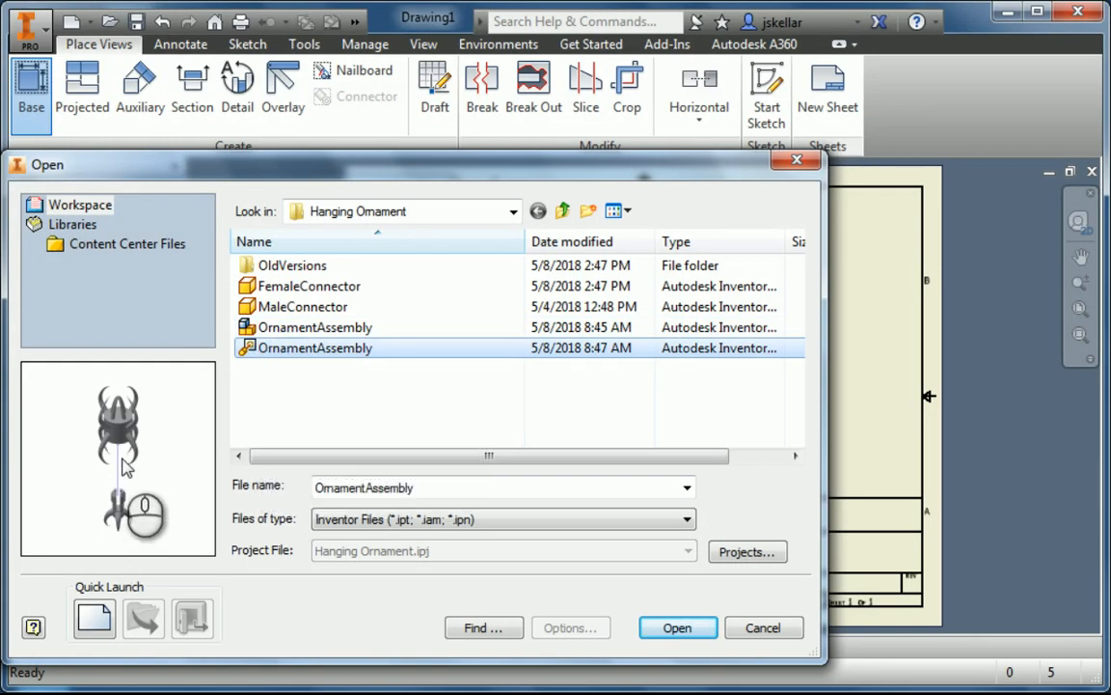
click(656, 619)
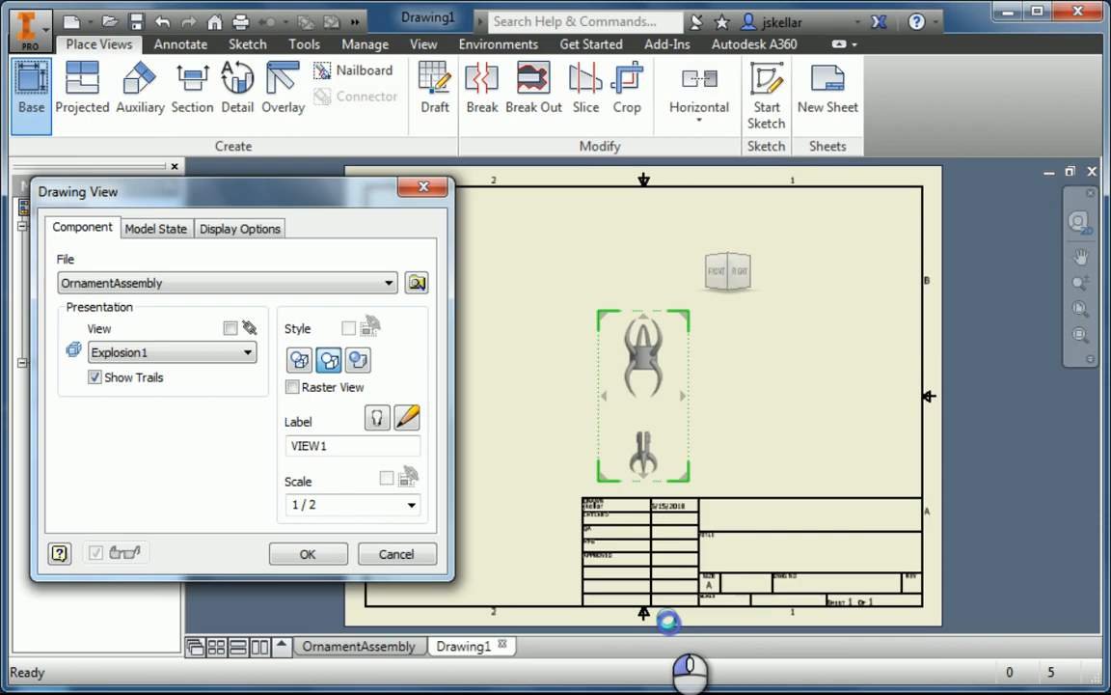
Step: Orient the Explosion2 base view isometrically showing the top, front and right faces, shade it and set its scale to 1:1
click(656, 404)
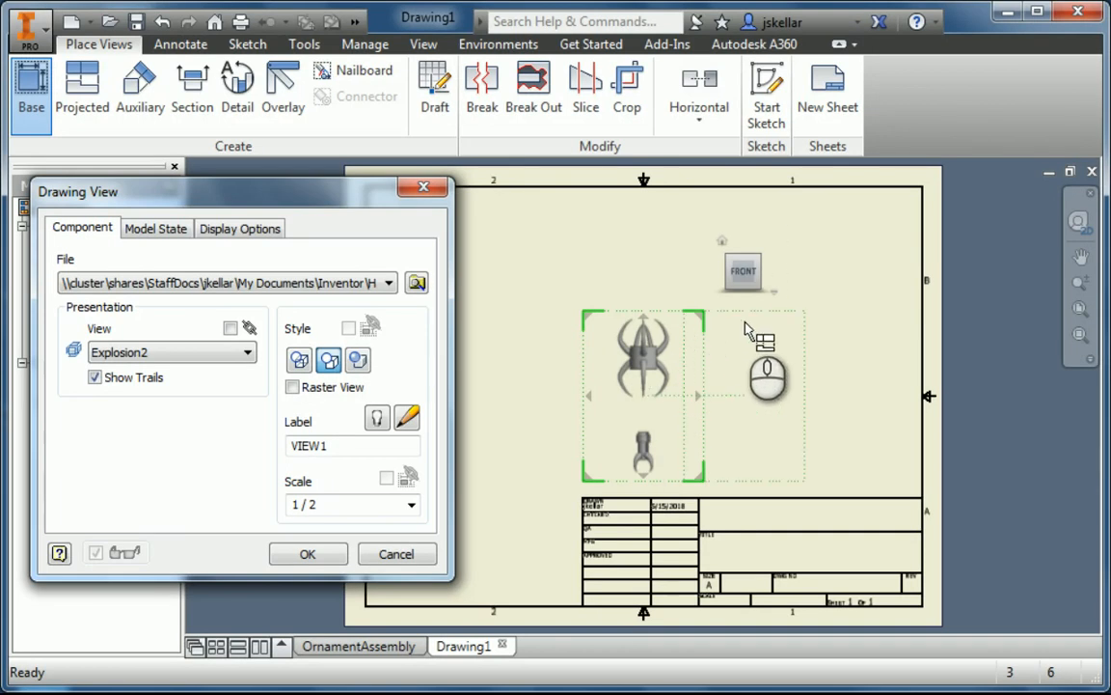
click(758, 261)
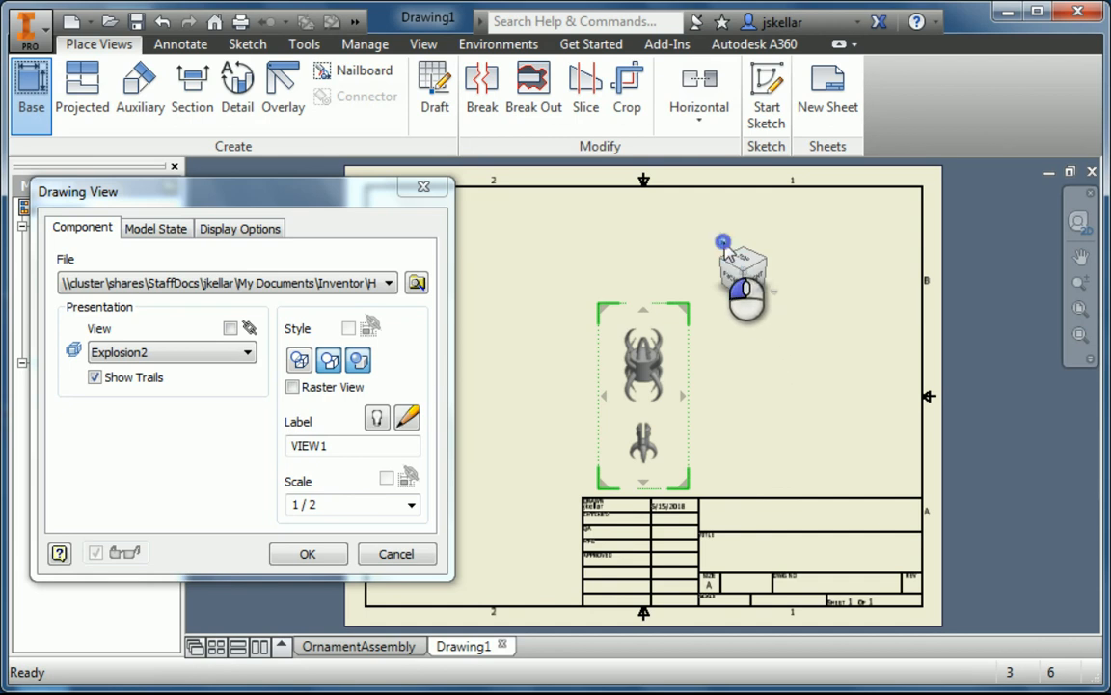
click(741, 263)
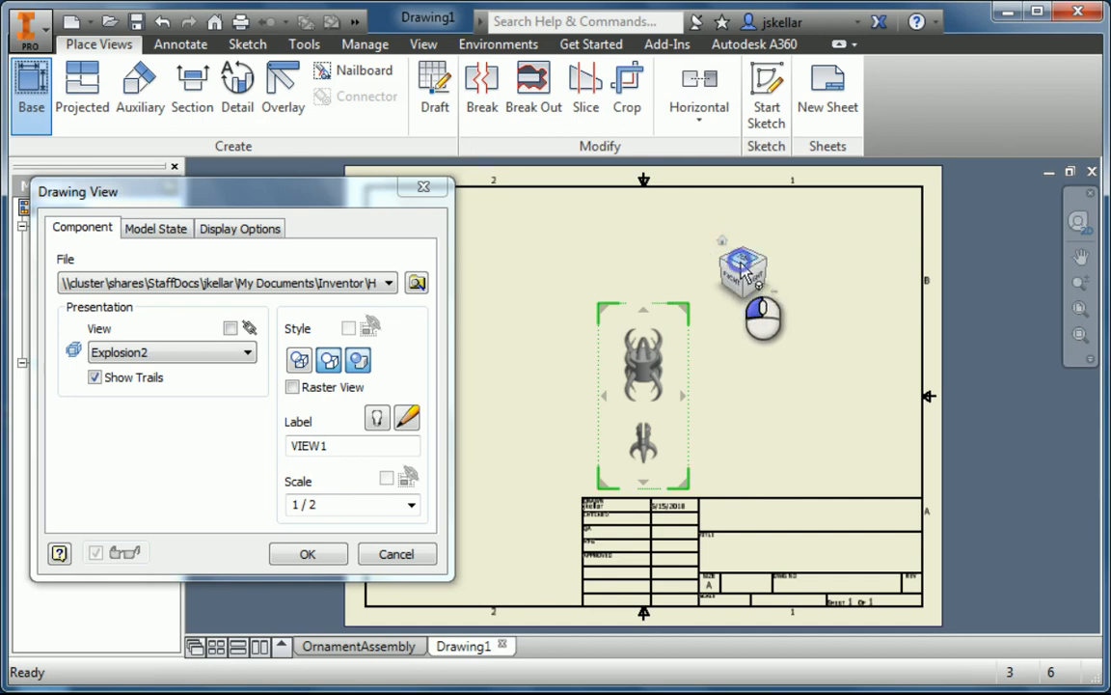
click(715, 271)
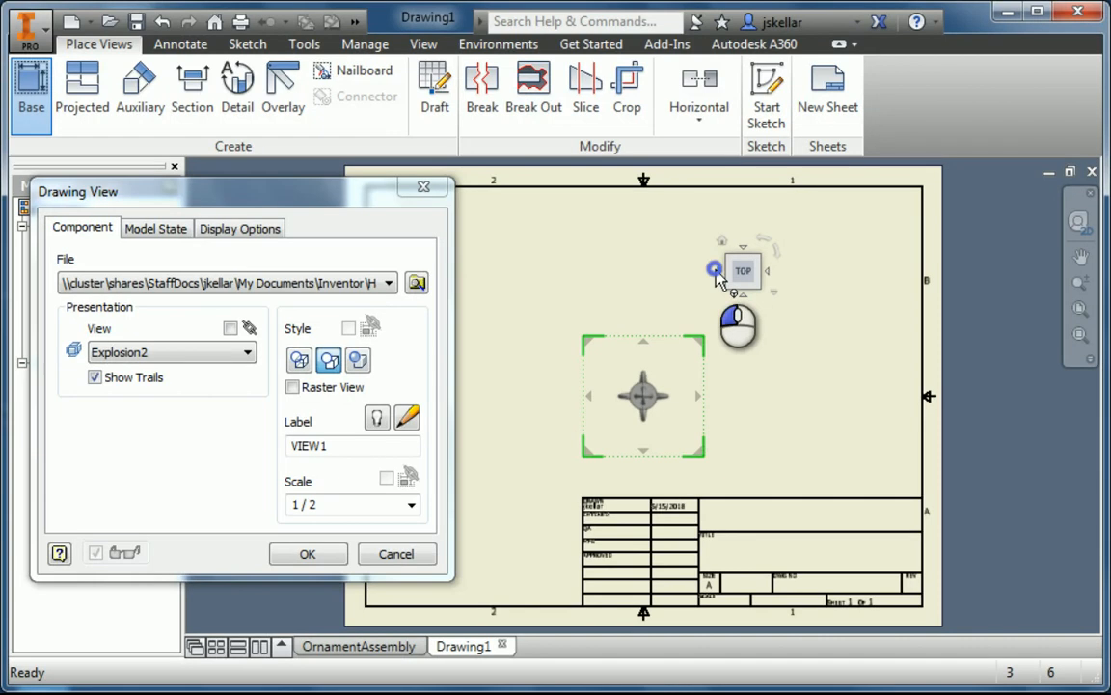
click(723, 242)
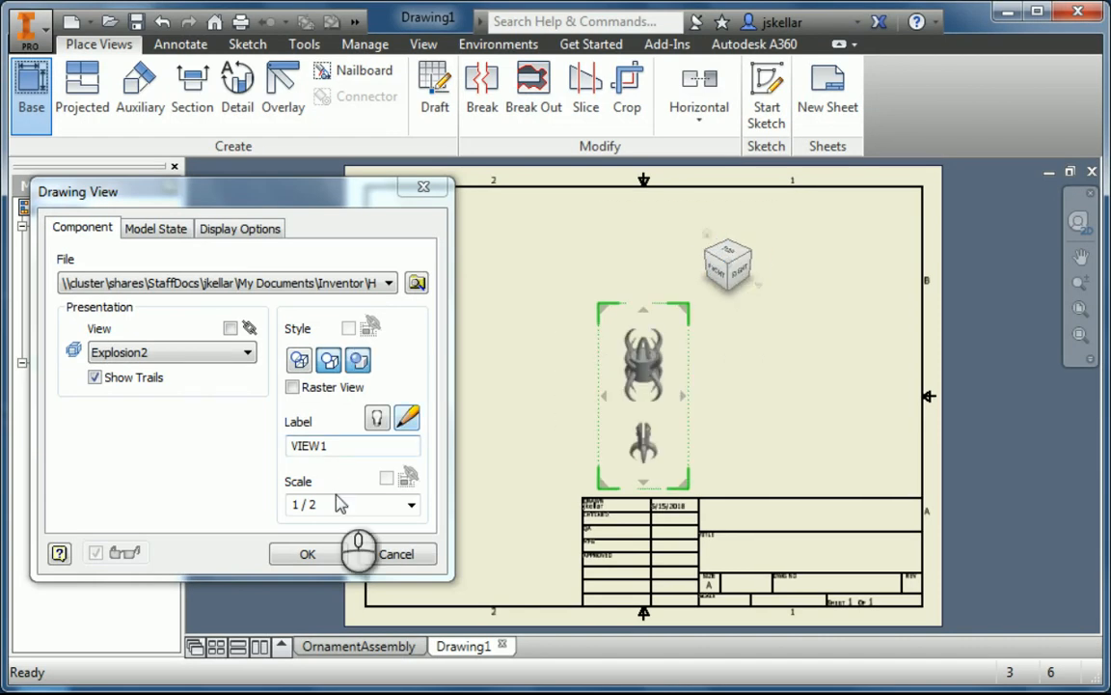
click(411, 508)
click(321, 555)
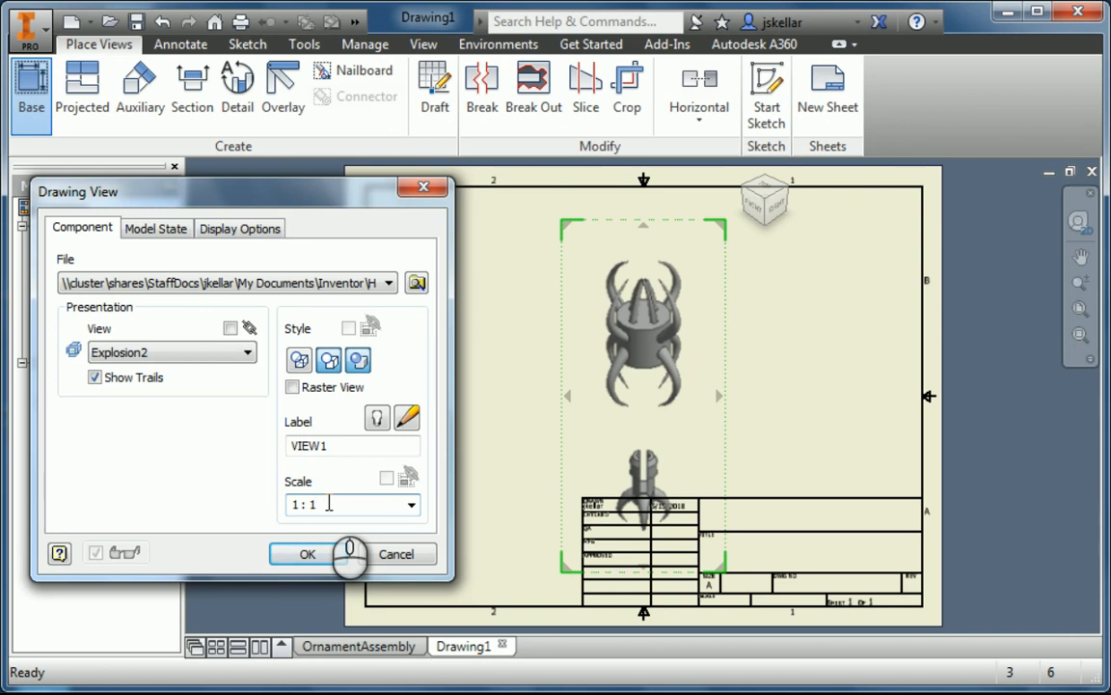
Step: Try scales of 1:1.5 and 1.5:1 for the exploded base view
text(.5)
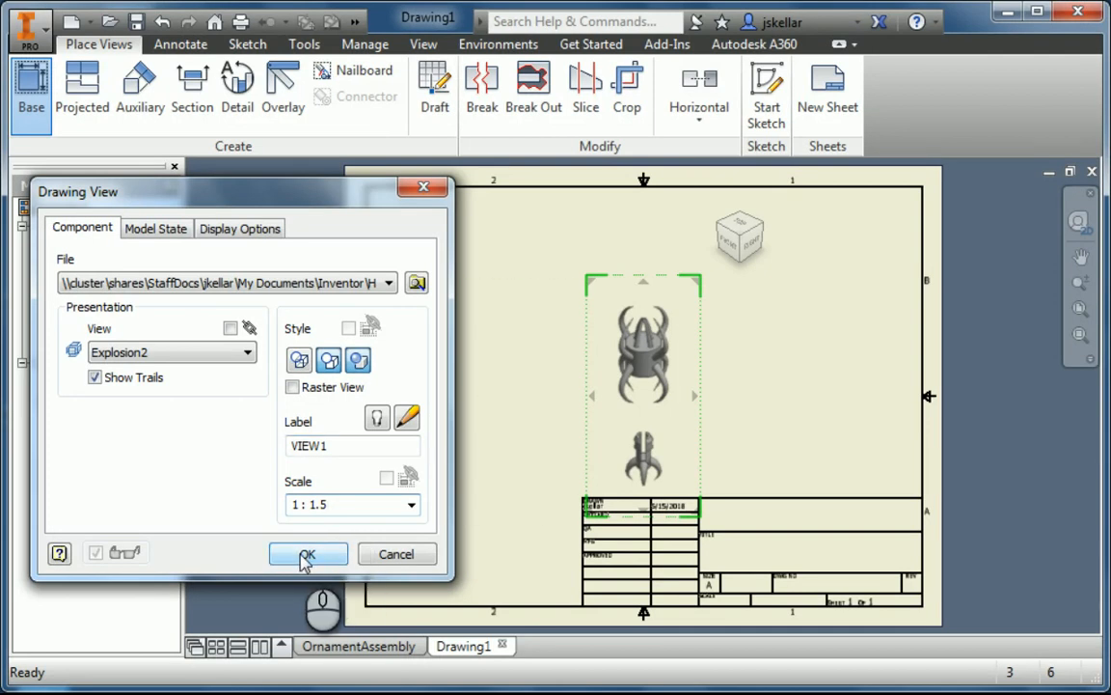
click(339, 504)
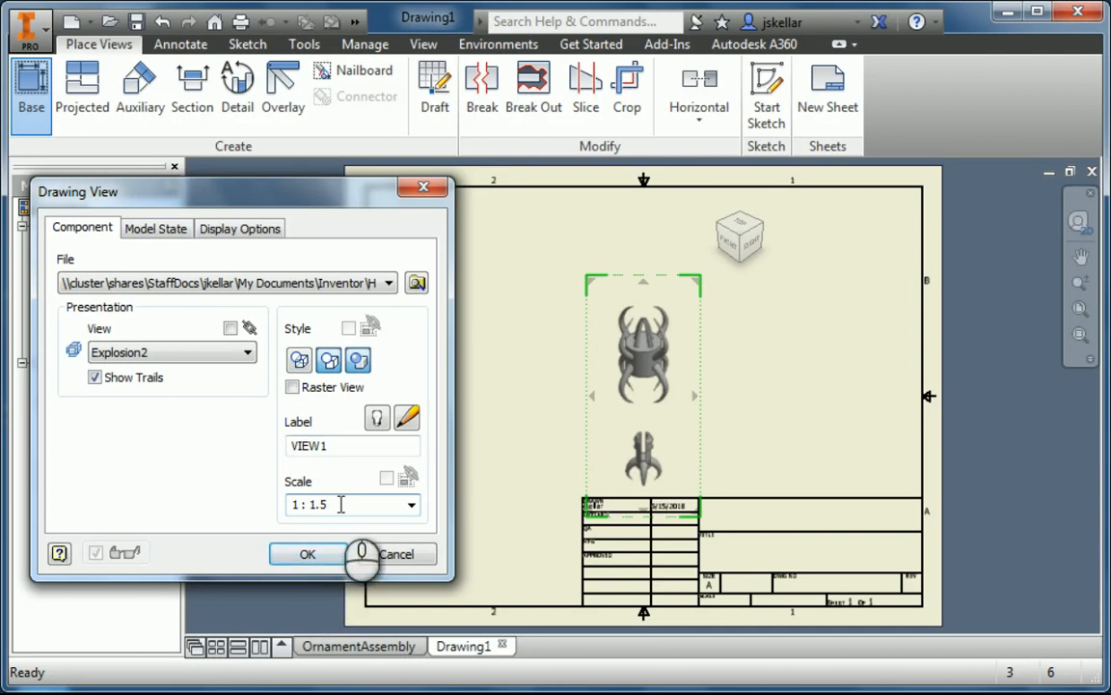
drag(338, 504, 268, 513)
text(1.5:1)
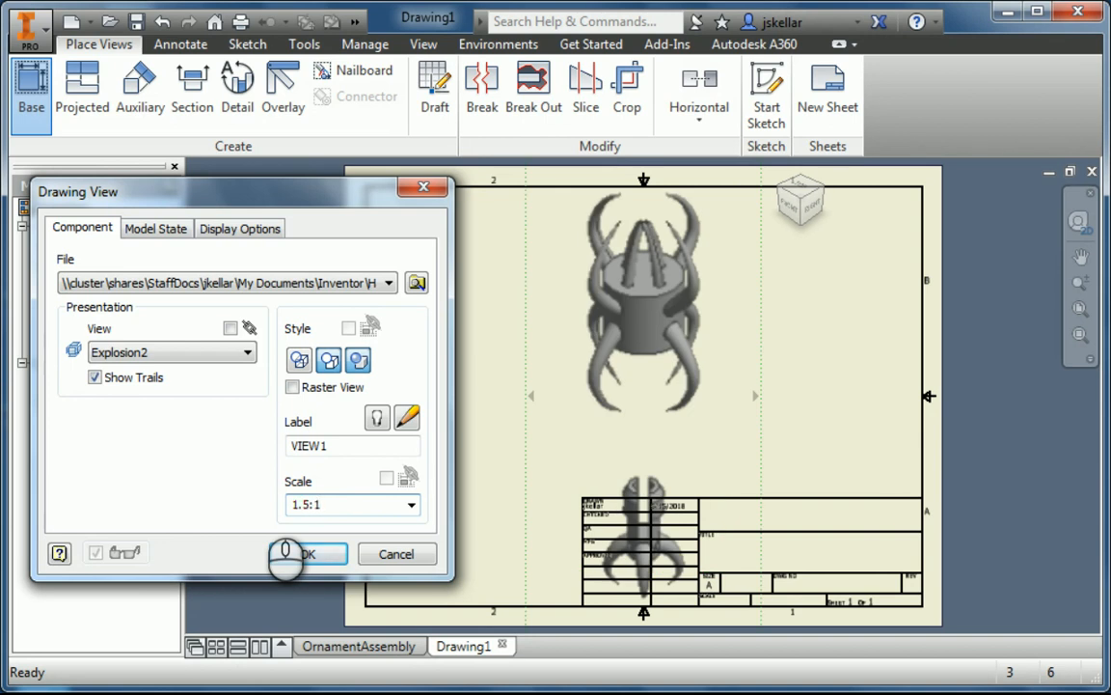
Step: Set the exploded view's scale to 1:1 and place the view along the left side of the sheet
key(BackSpace)
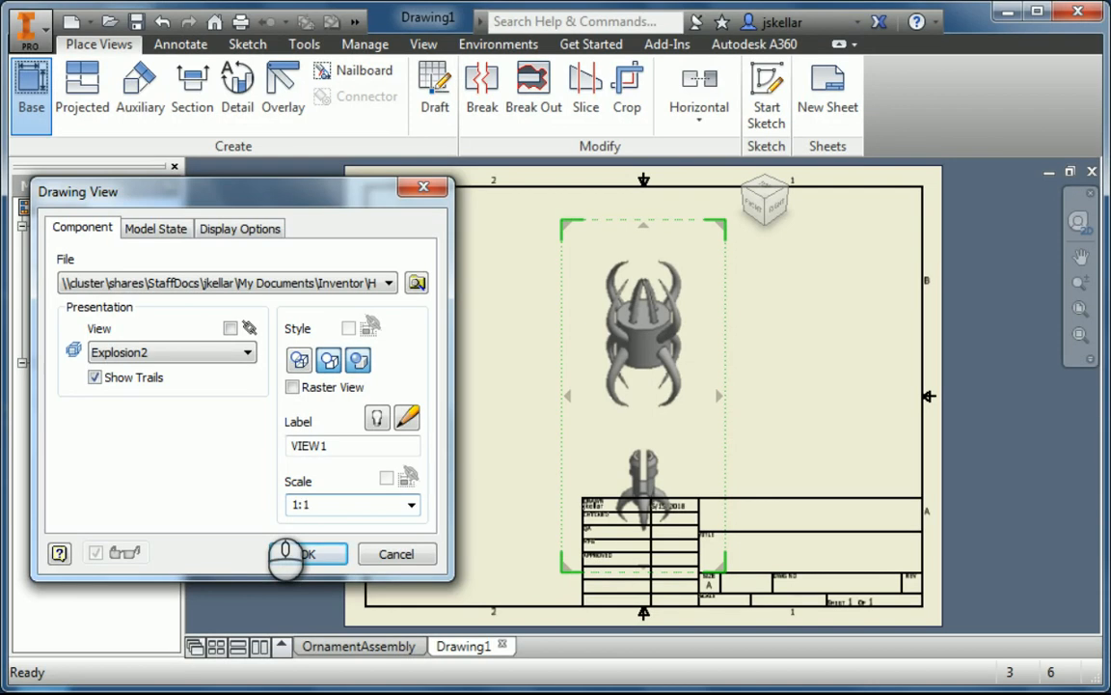
click(304, 556)
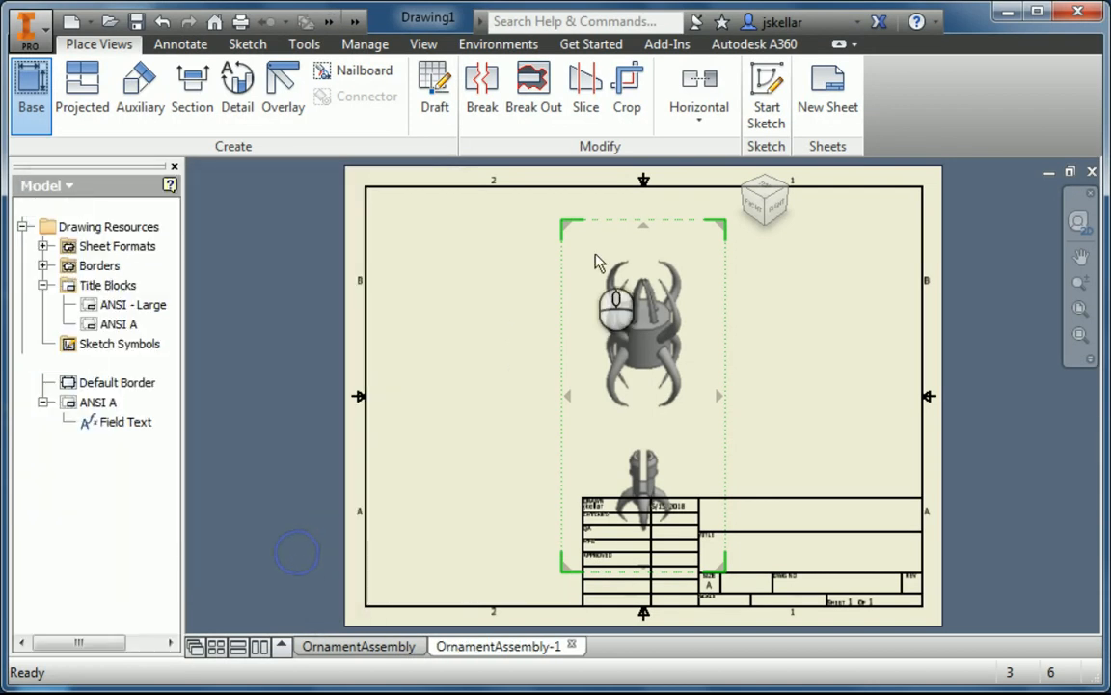
drag(600, 270, 414, 240)
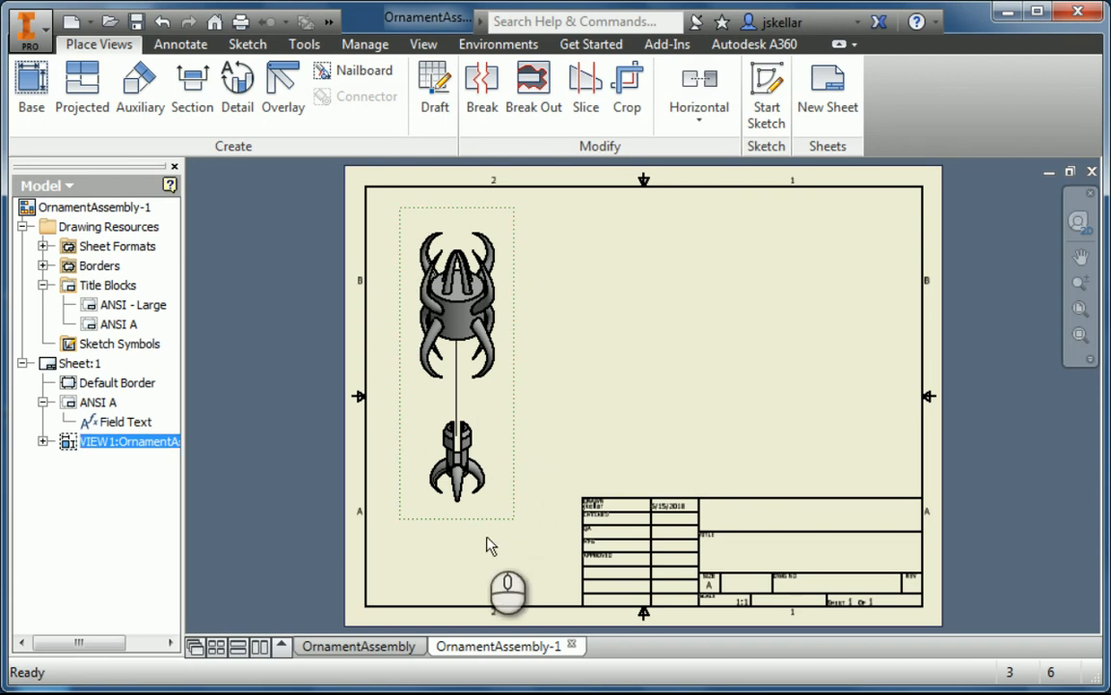
Step: Edit the exploded view's style, turning shading off and back on, and keep Hidden Line Removed with Shaded
right_click(469, 519)
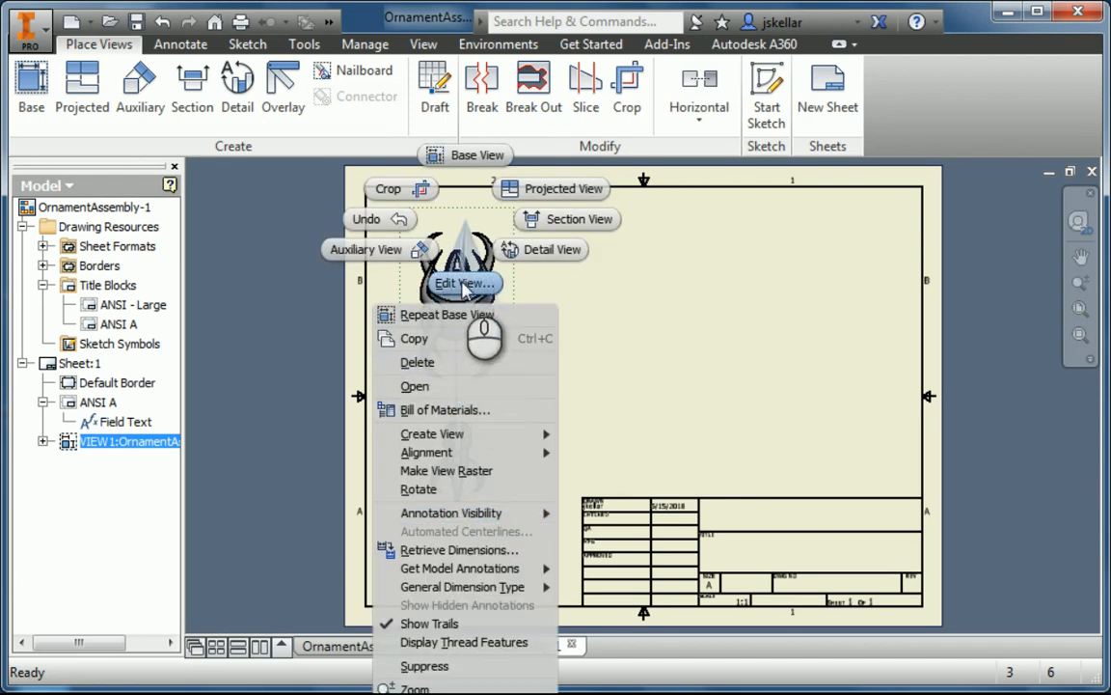
click(654, 338)
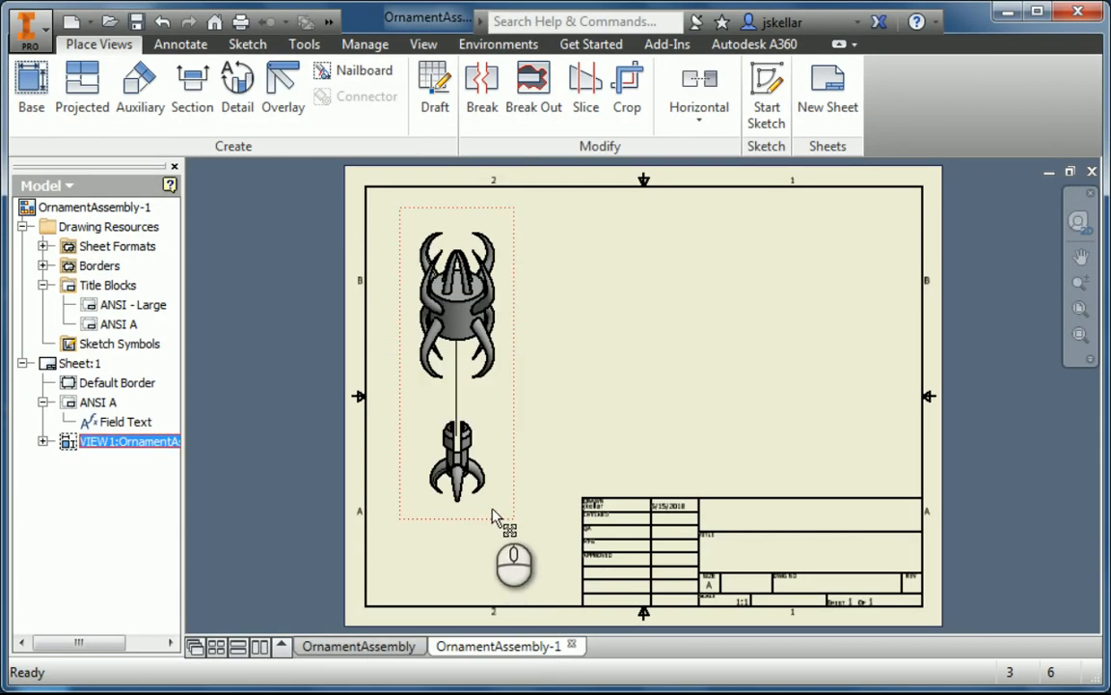
right_click(494, 518)
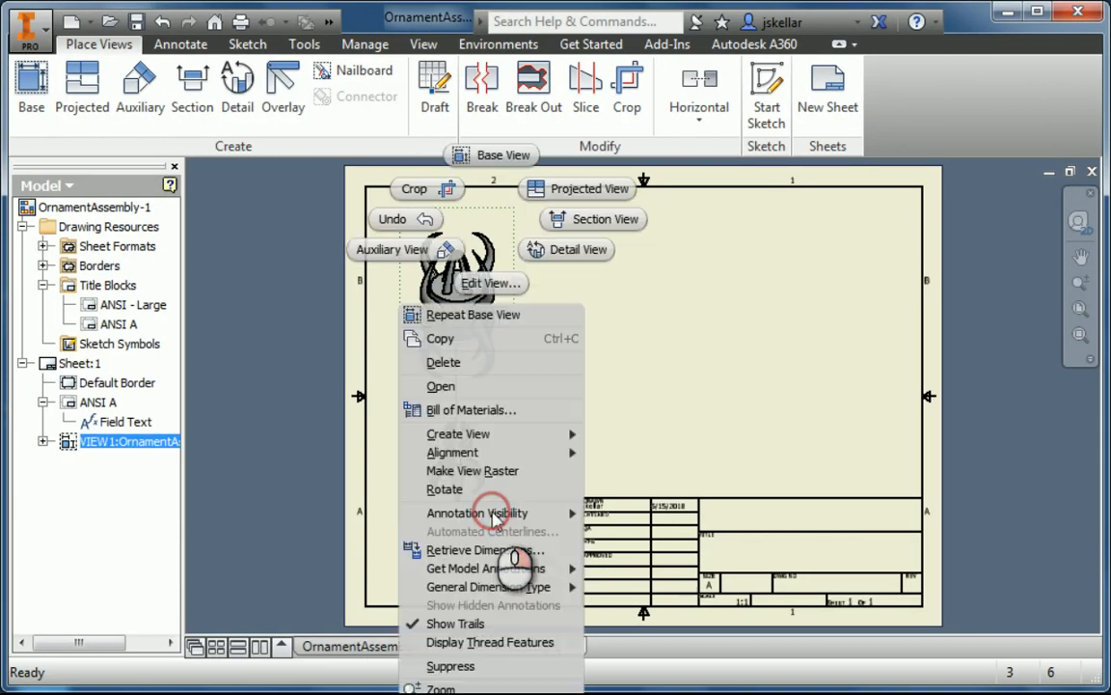
click(472, 285)
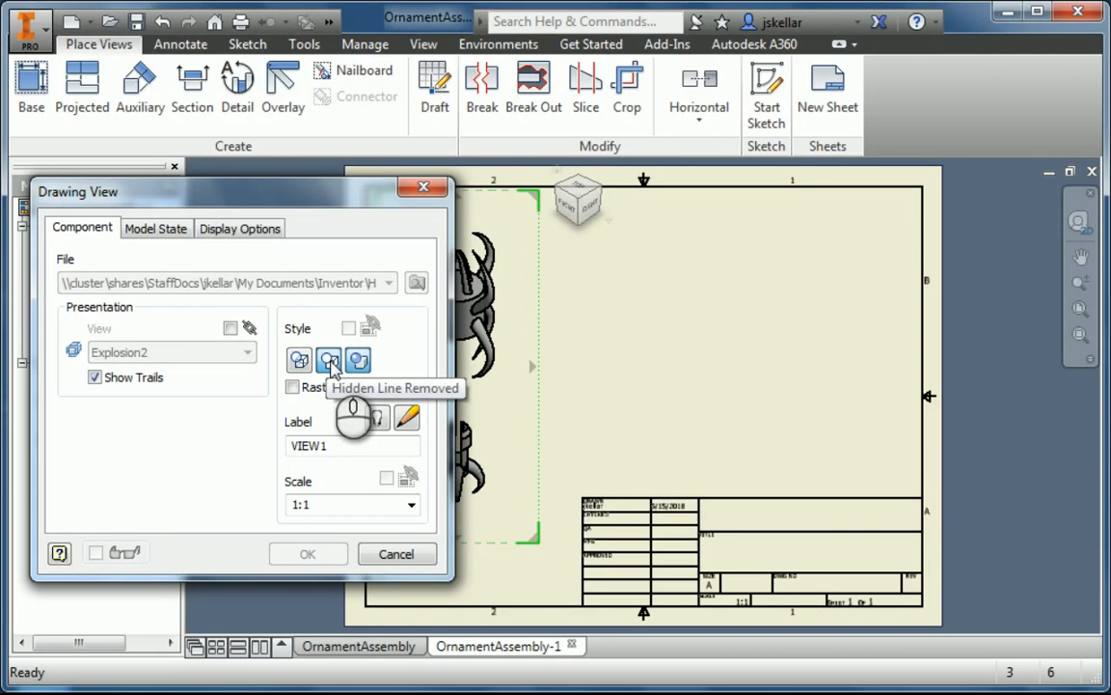
click(329, 362)
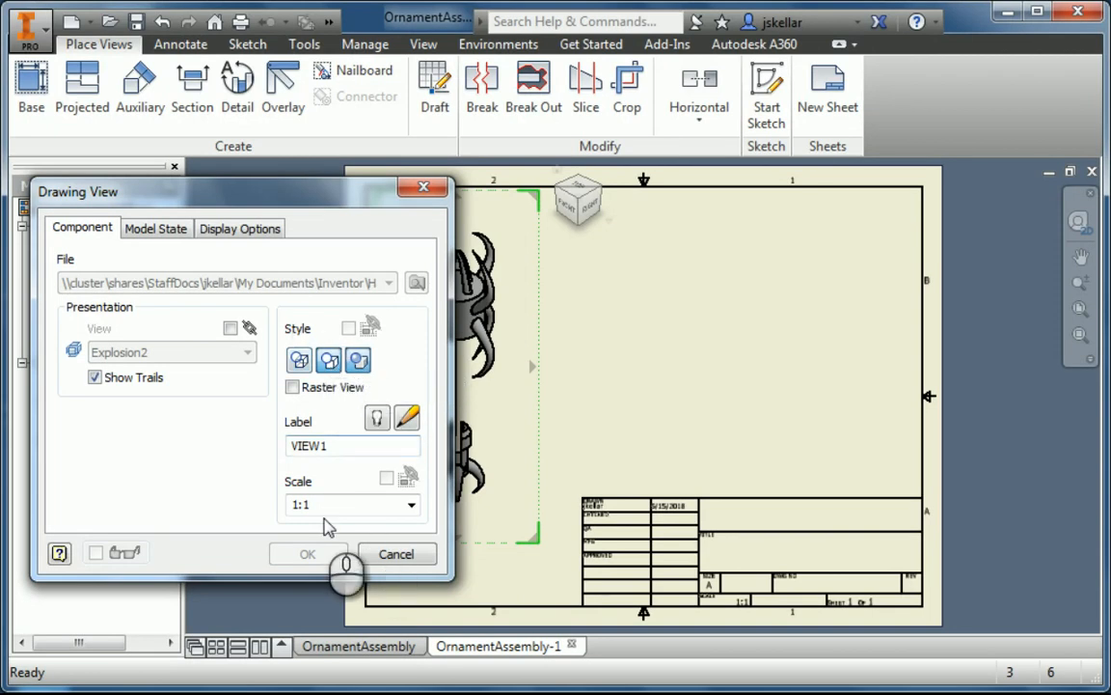
click(362, 357)
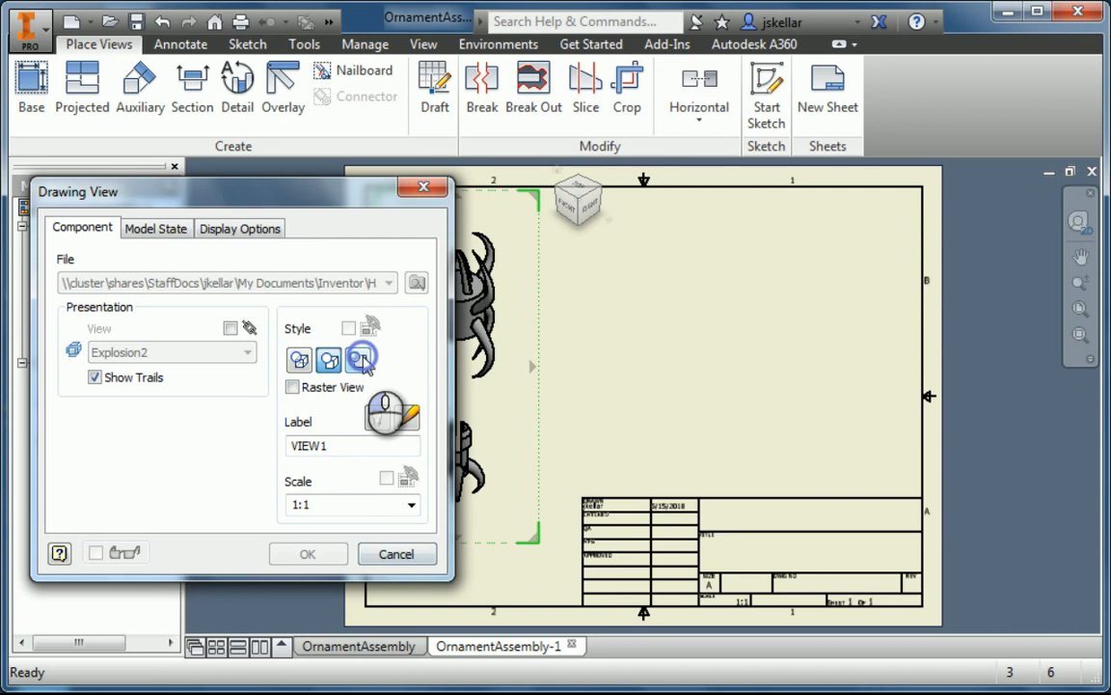
click(362, 357)
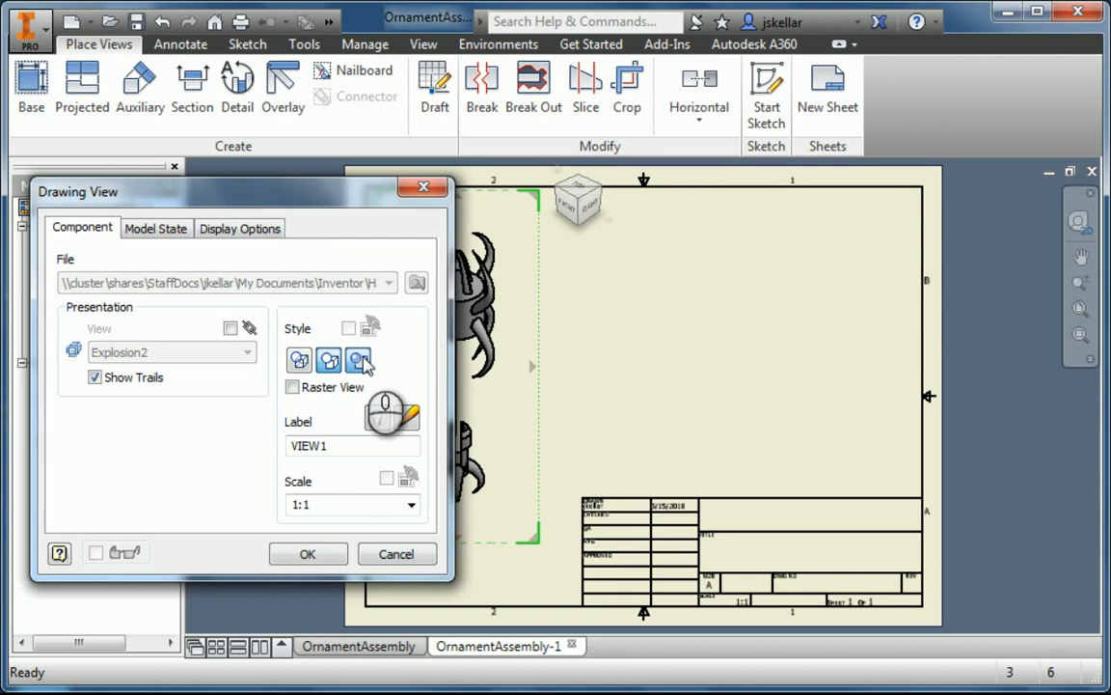
click(309, 555)
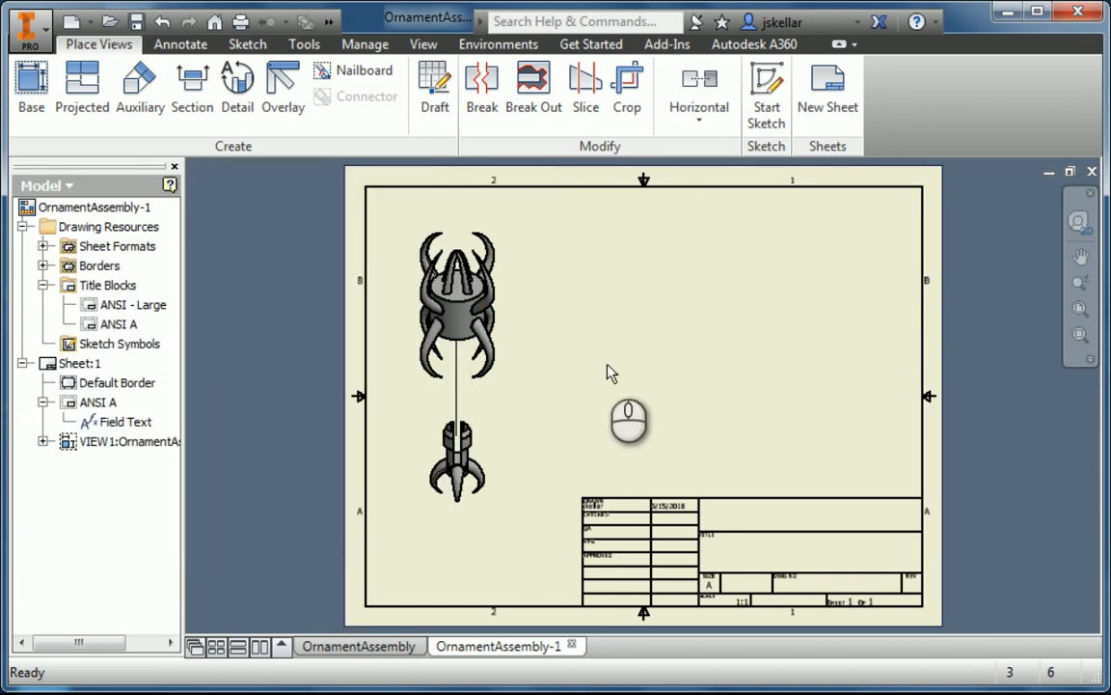
Step: Start a second base view and load the OrnamentAssembly assembly file as its source
click(32, 92)
click(328, 361)
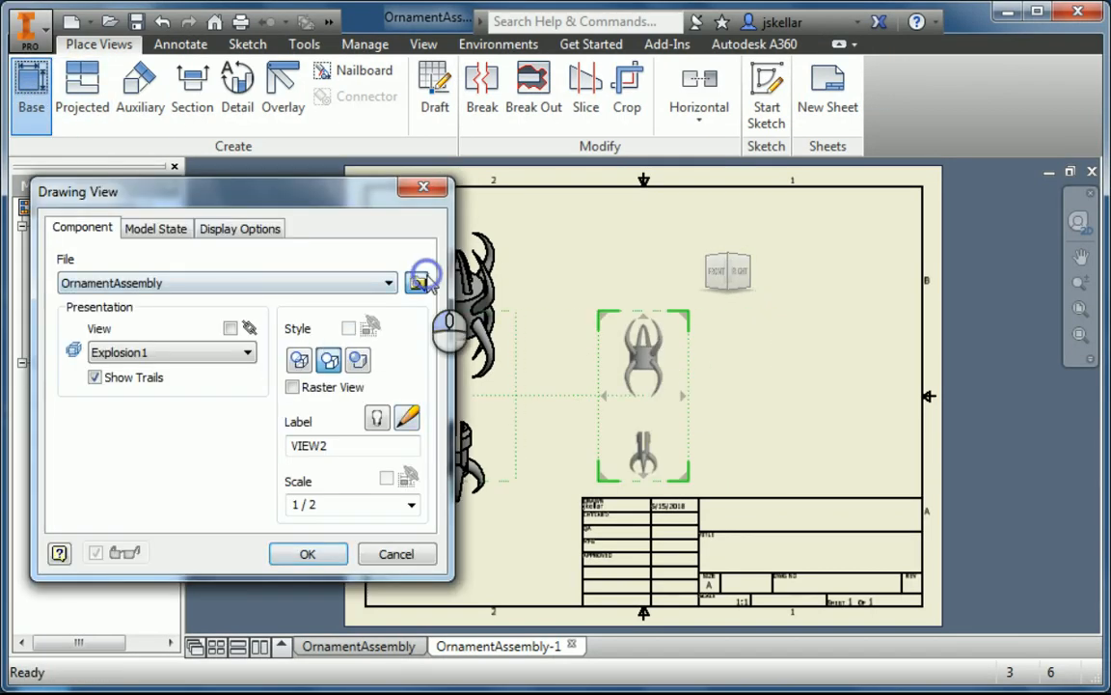
click(420, 281)
click(326, 327)
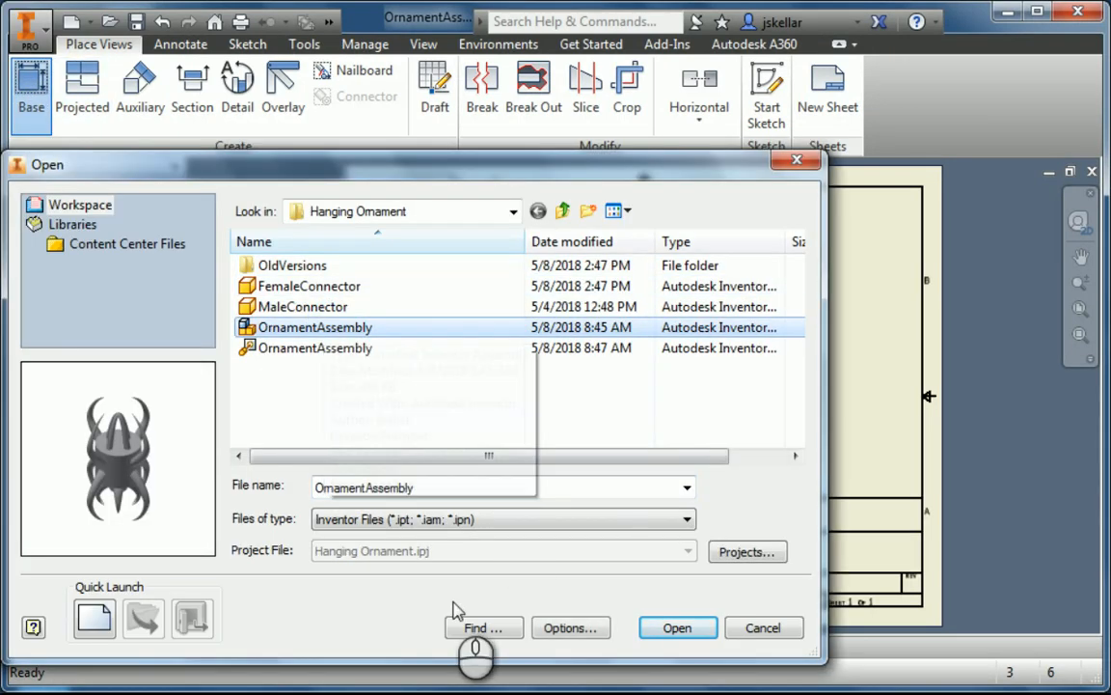
click(655, 629)
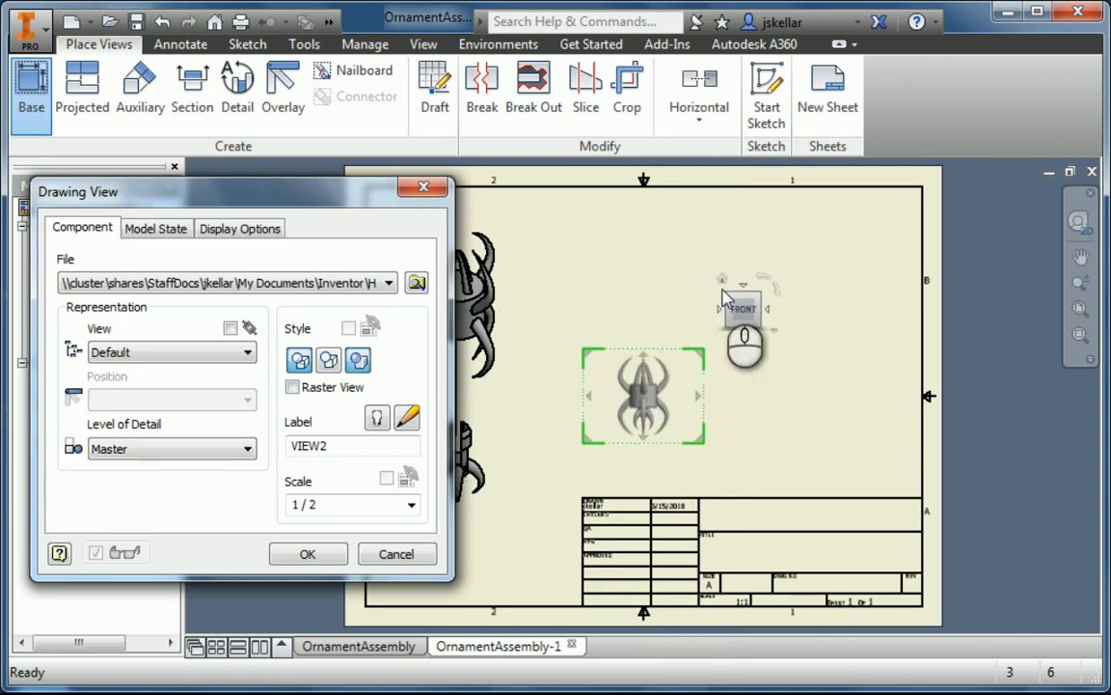
Step: Place the assembled ornament as a shaded, hidden-line-removed isometric view at 1:1 scale, between the exploded view and the sheet's right side
click(760, 301)
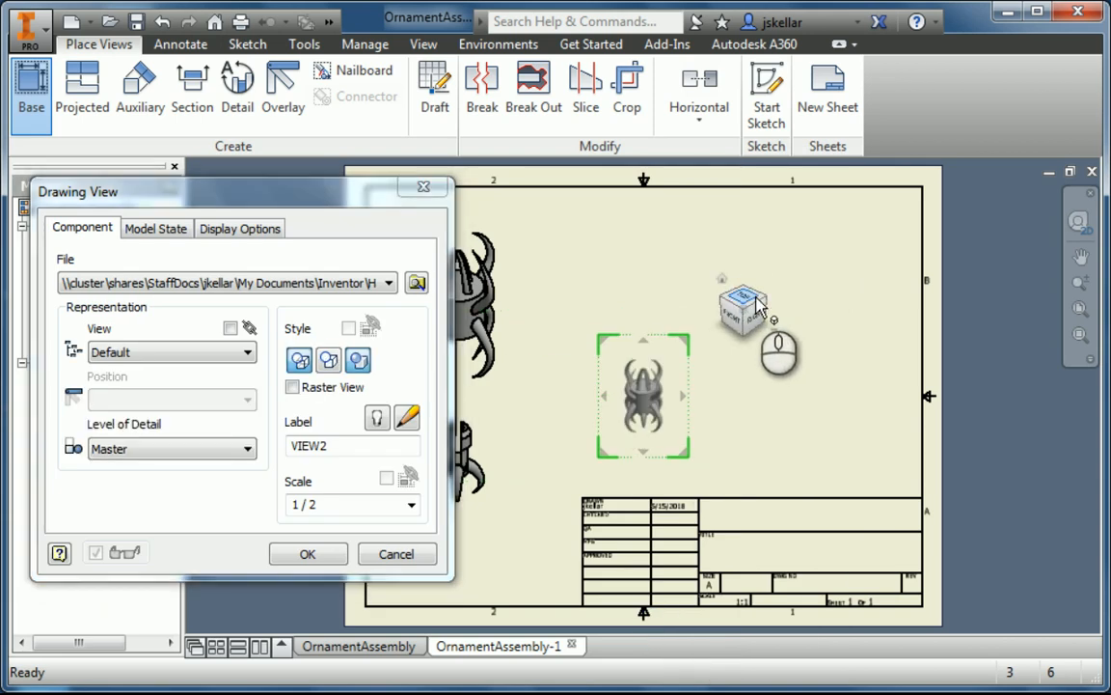
click(411, 504)
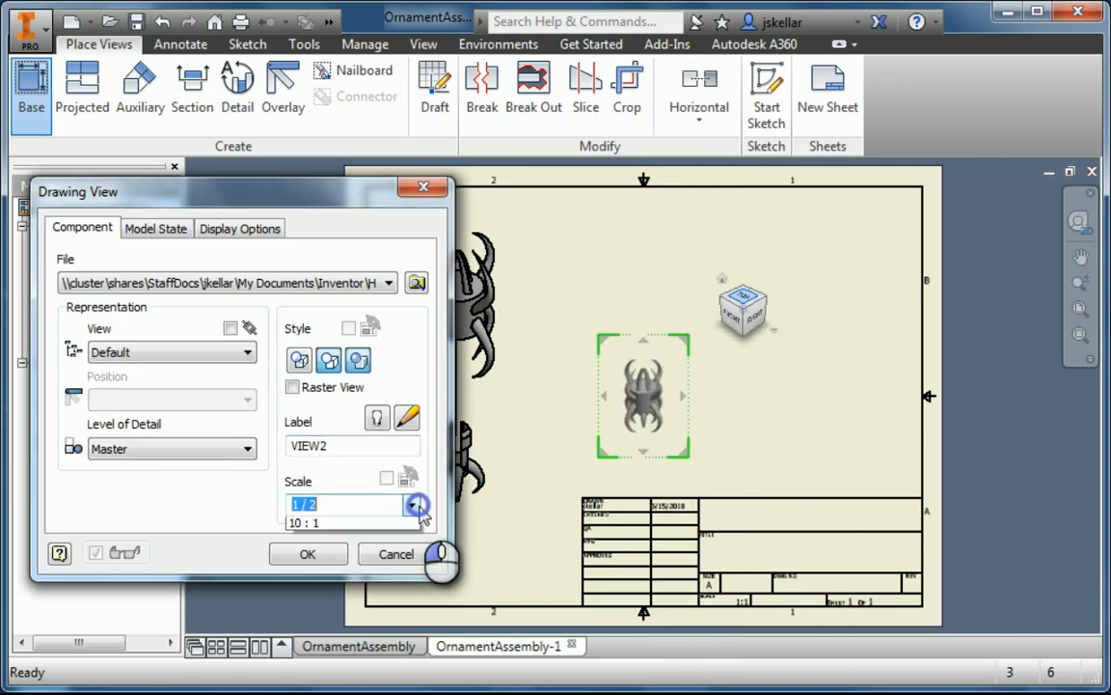
click(302, 582)
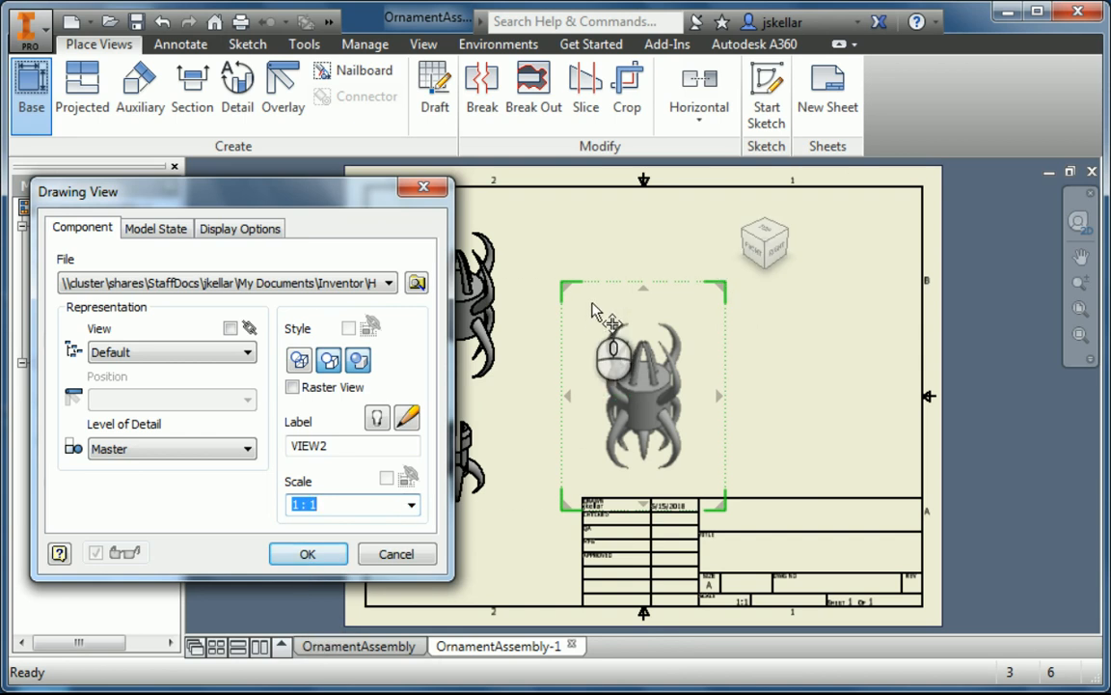
click(306, 554)
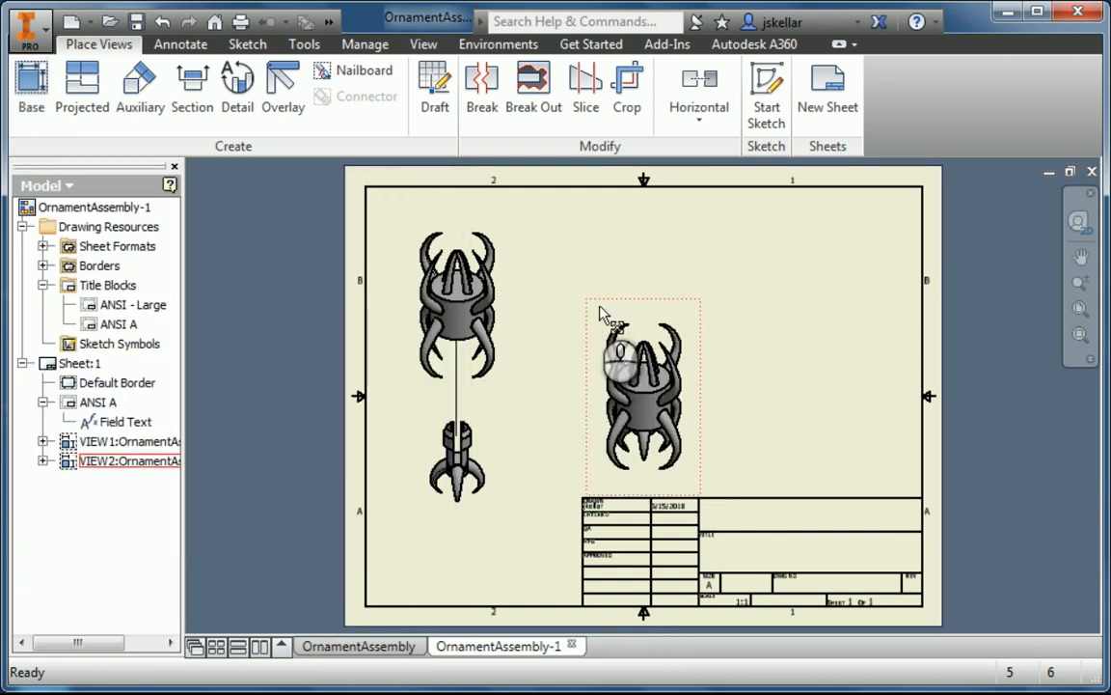
drag(603, 315, 571, 281)
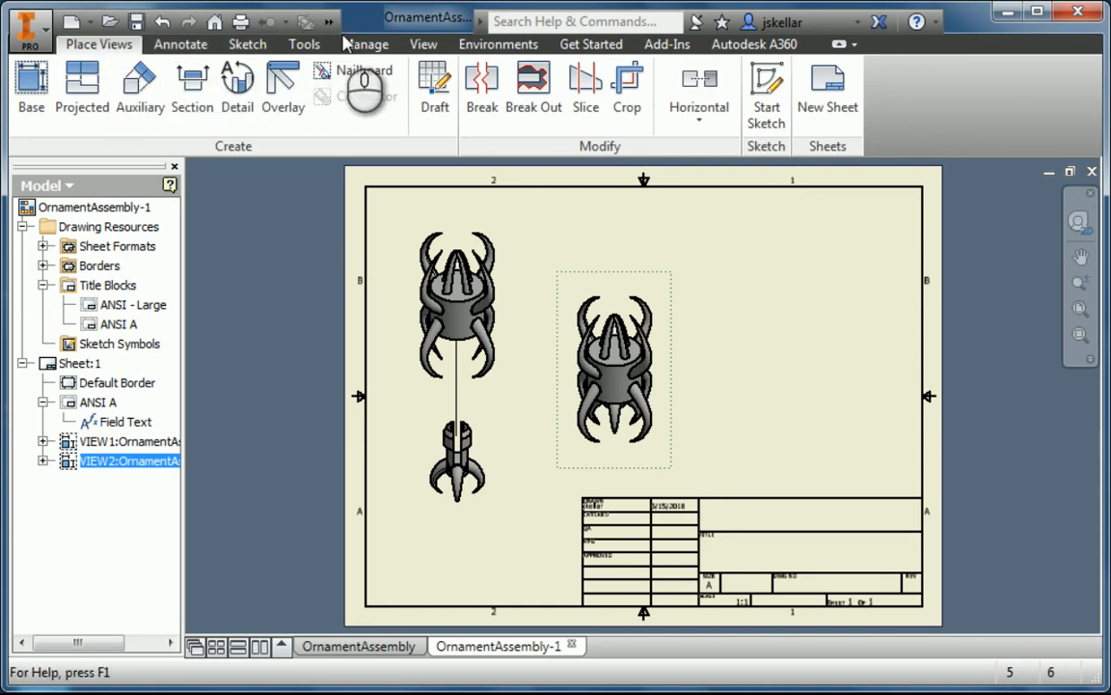
Step: Create a structured parts list from OrnamentAssembly.iam and place it in the upper-right corner of the sheet border
click(193, 46)
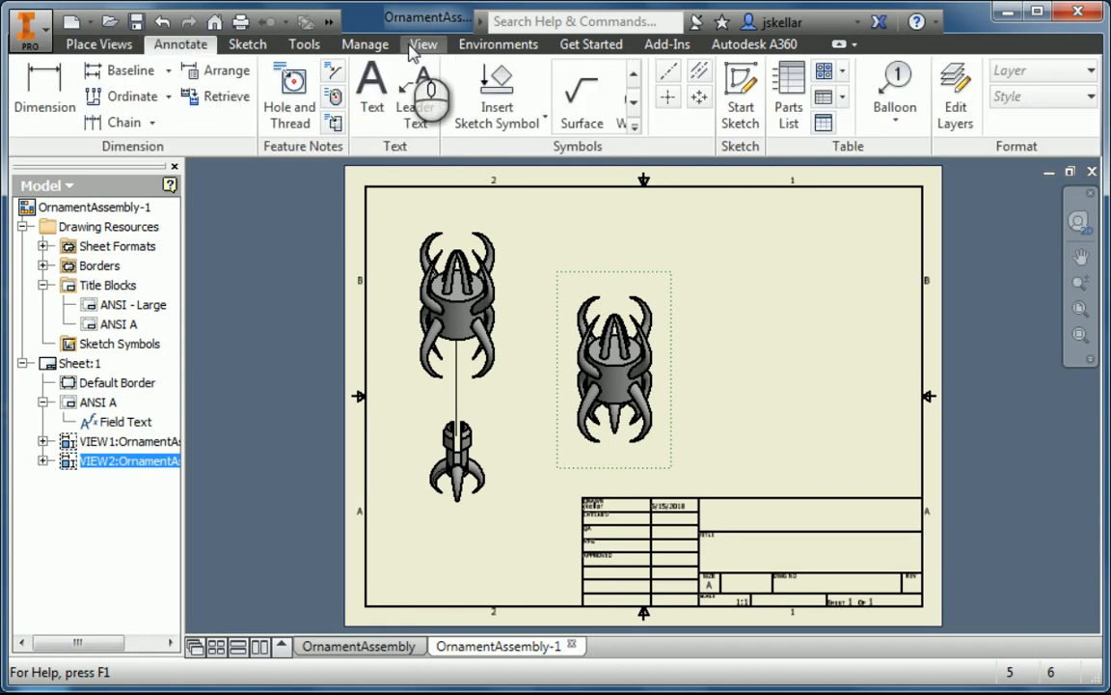
click(793, 91)
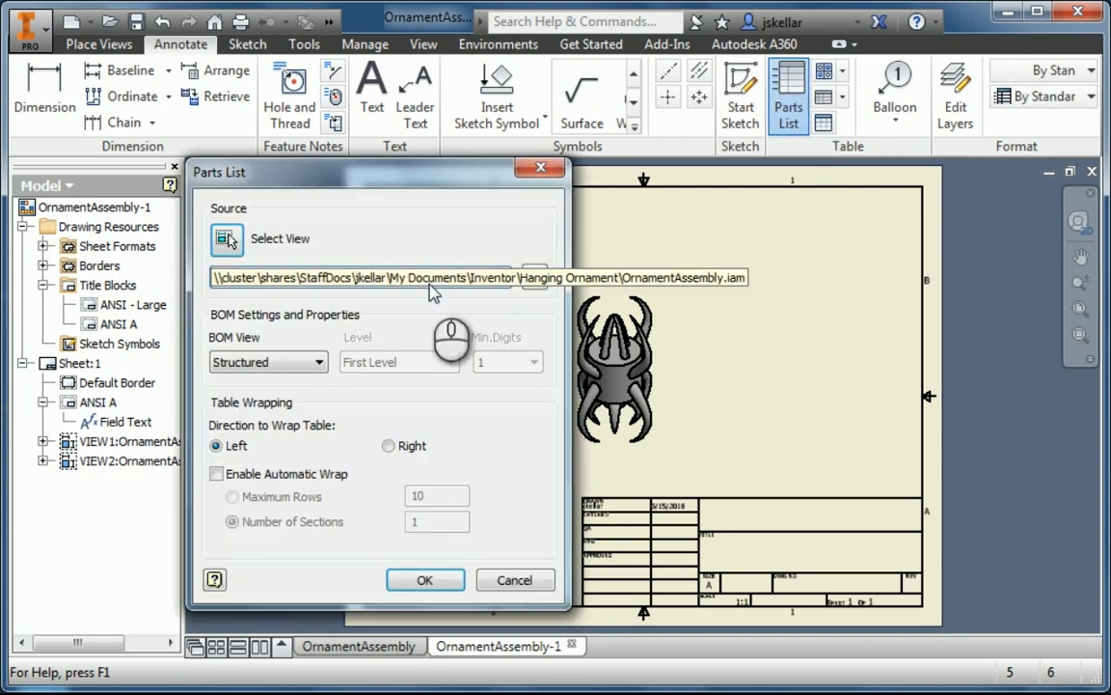
click(501, 279)
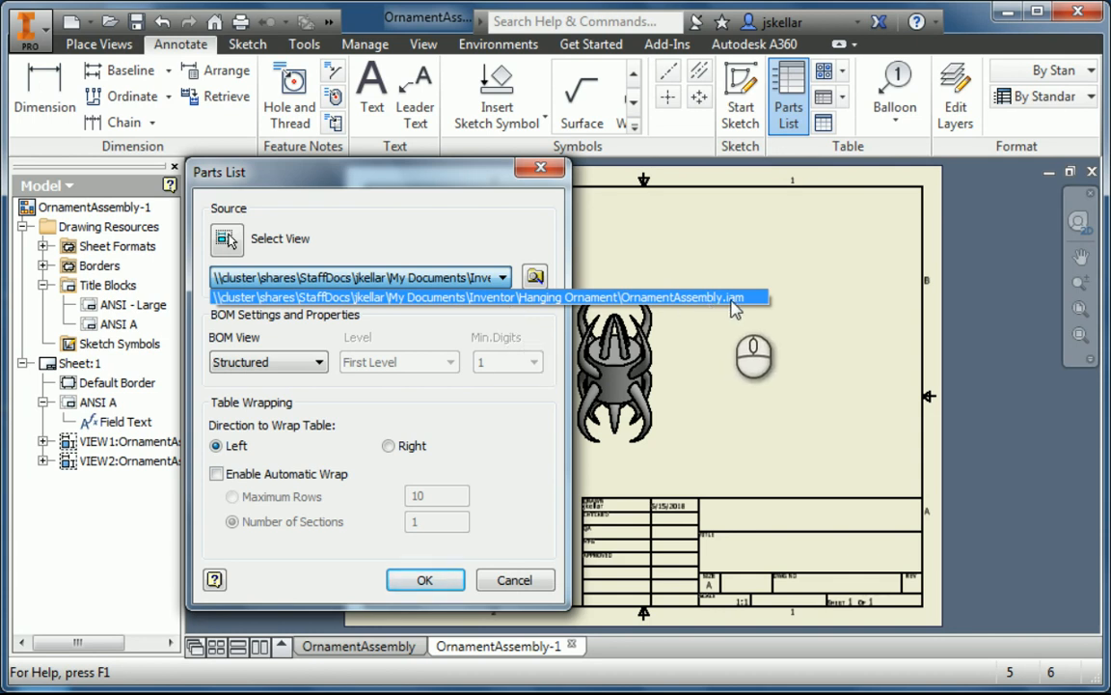
click(382, 309)
click(534, 278)
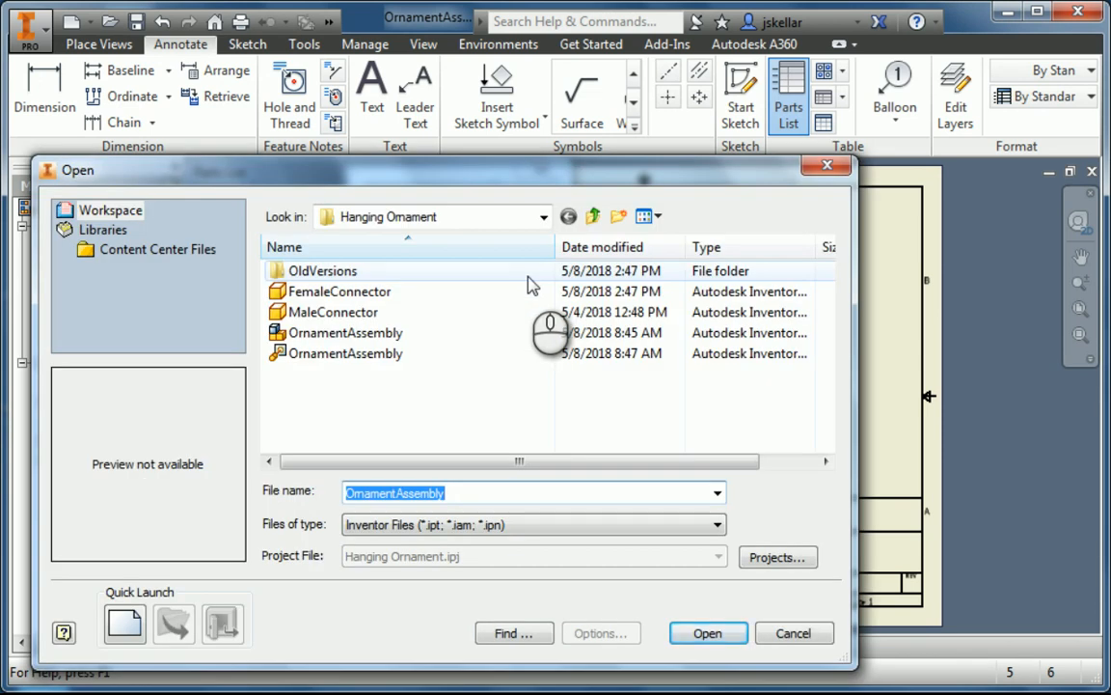
click(323, 333)
click(708, 632)
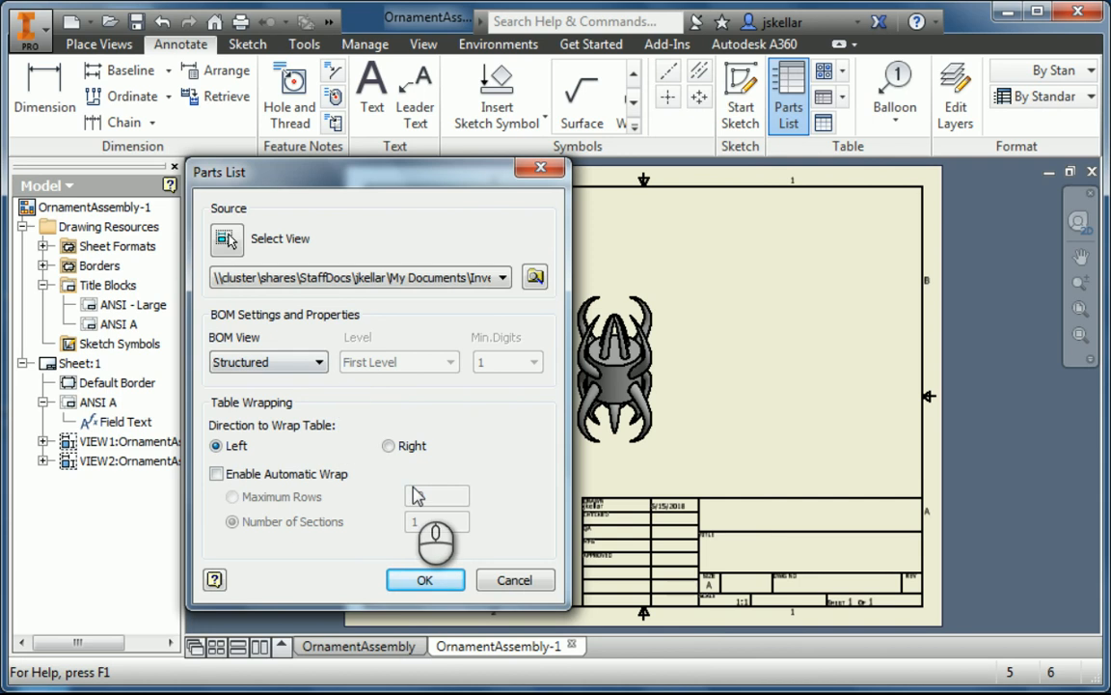
click(428, 580)
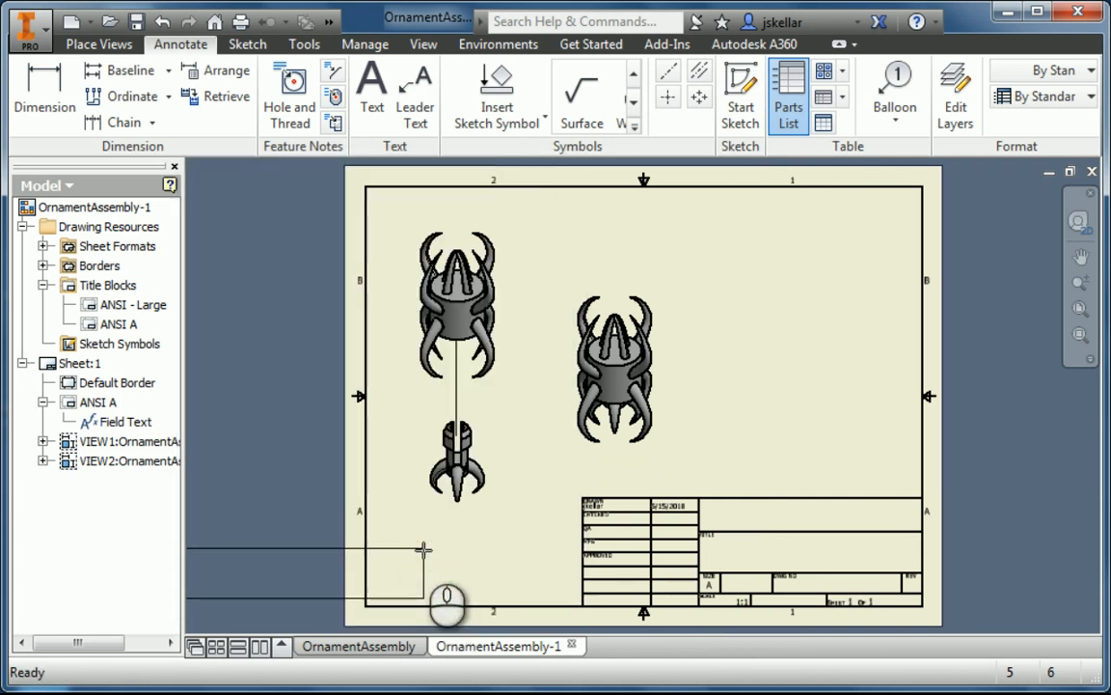
click(924, 185)
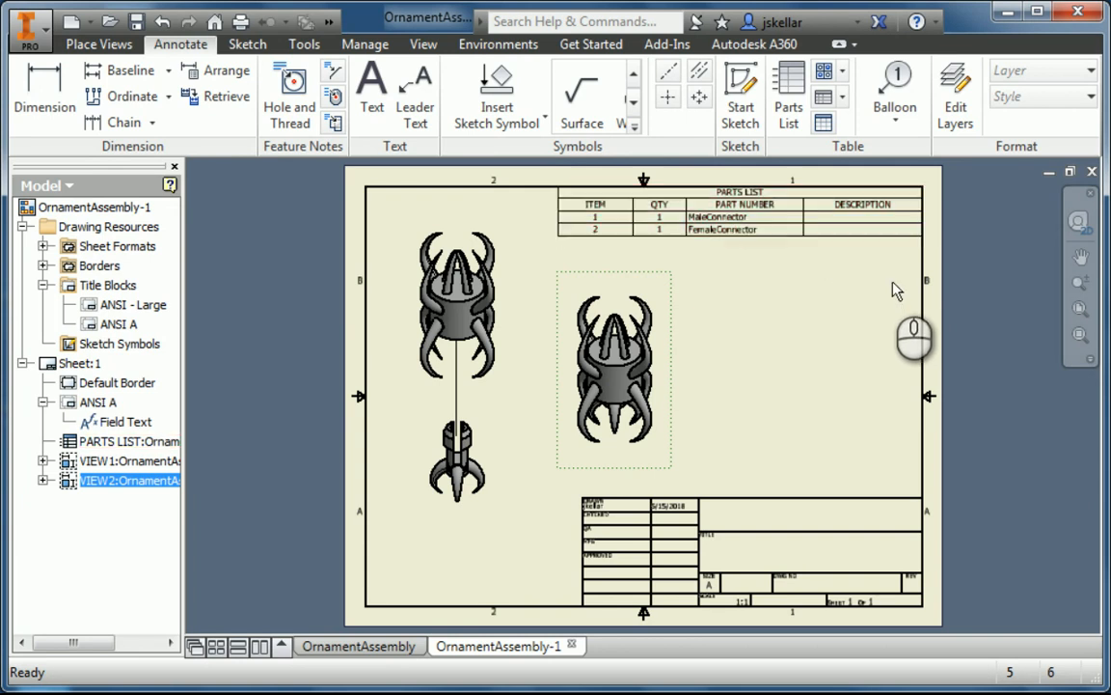
Step: Edit the parts list and remove its DESCRIPTION column, keeping ITEM, QTY and PART NUMBER
click(714, 218)
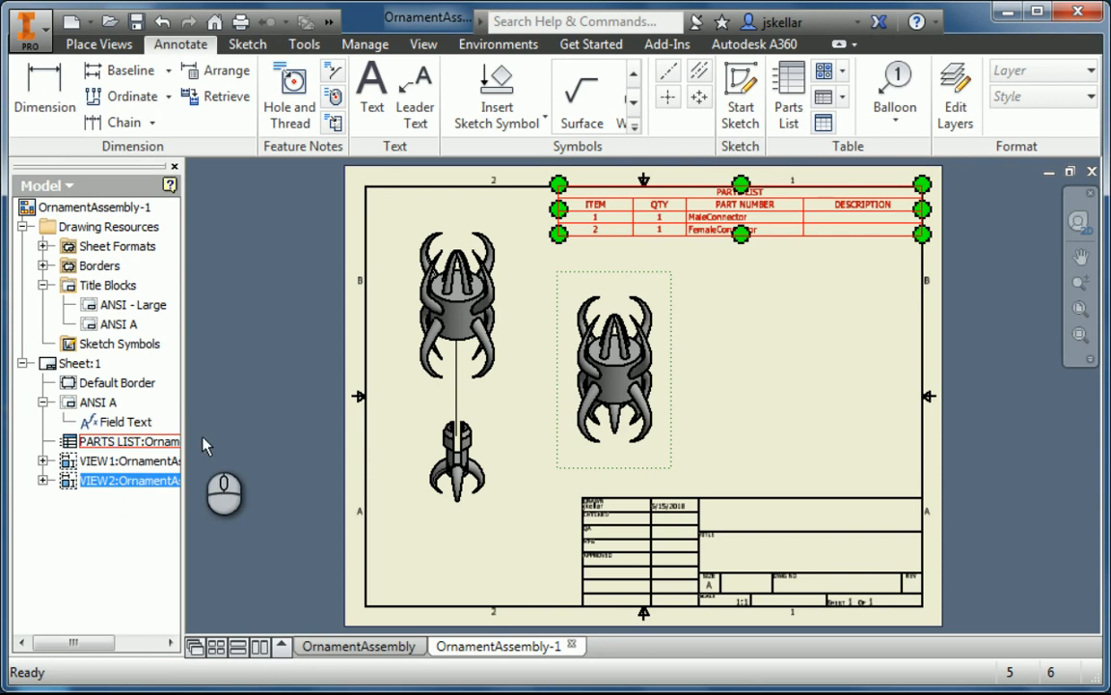
right_click(806, 211)
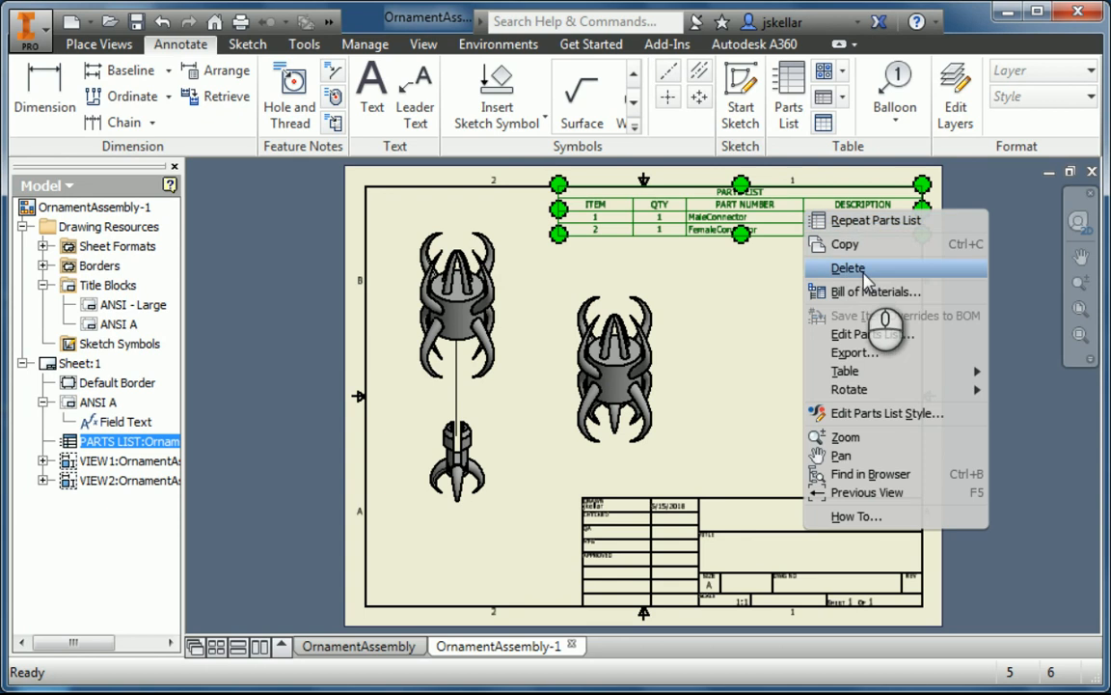
click(859, 335)
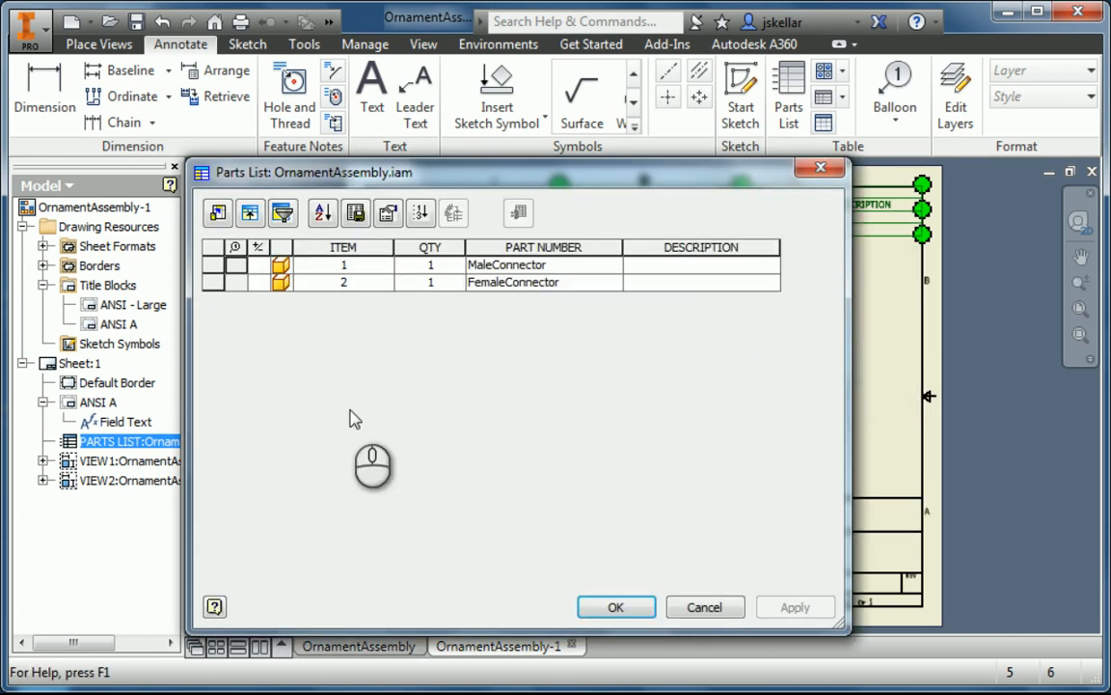
right_click(693, 252)
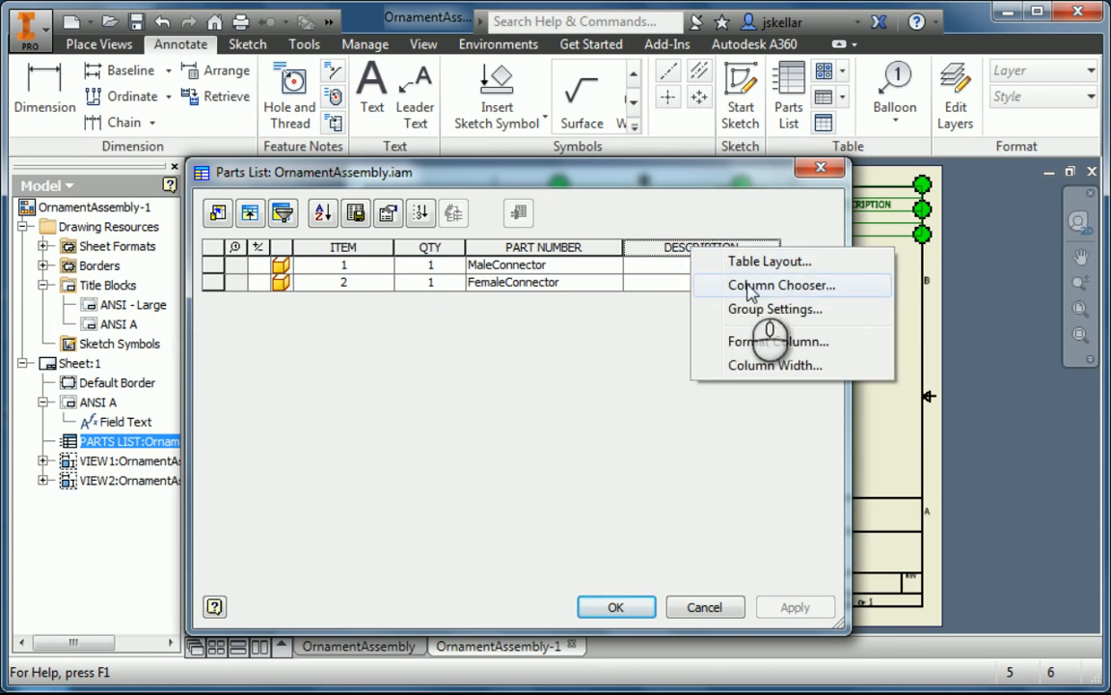
click(752, 286)
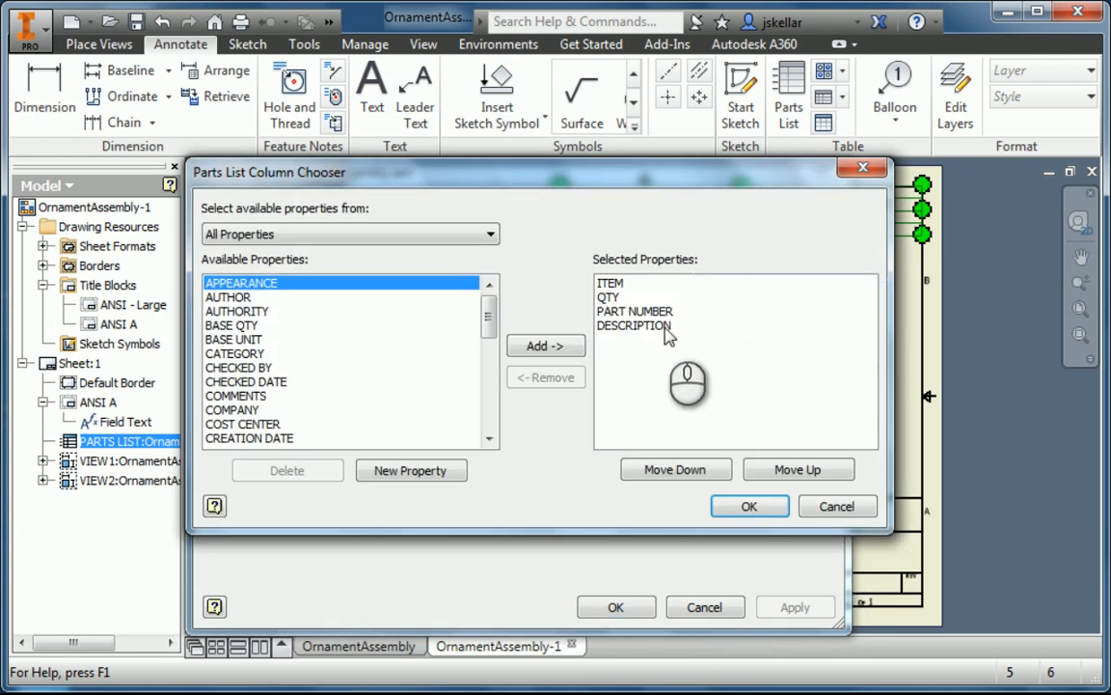
click(634, 326)
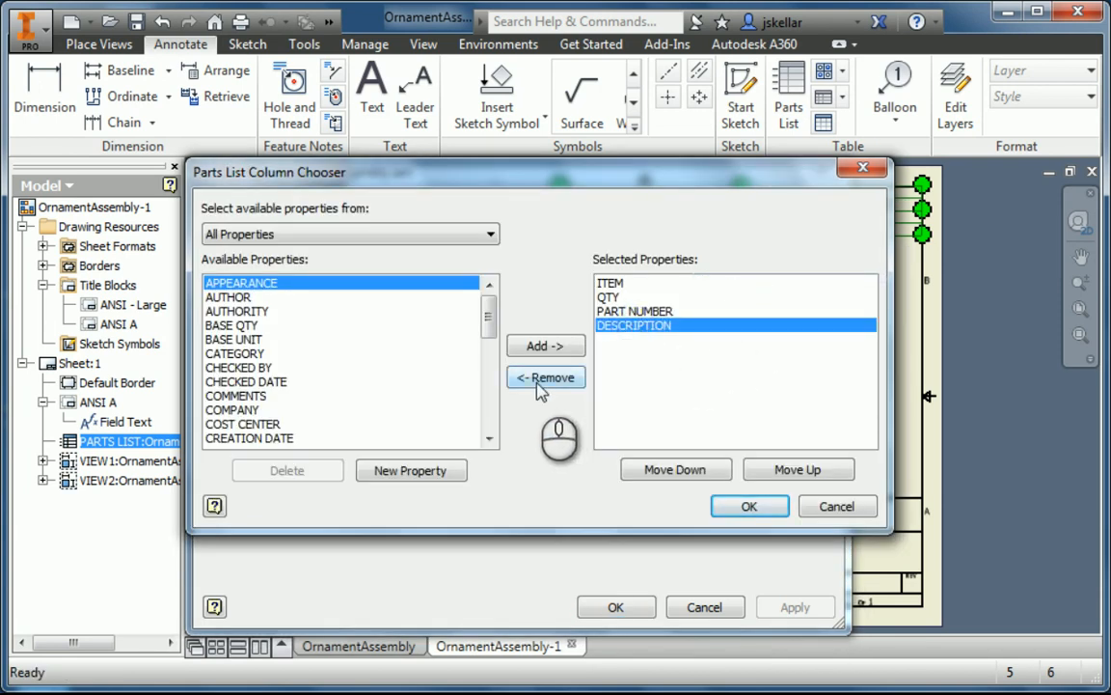
click(546, 378)
click(749, 511)
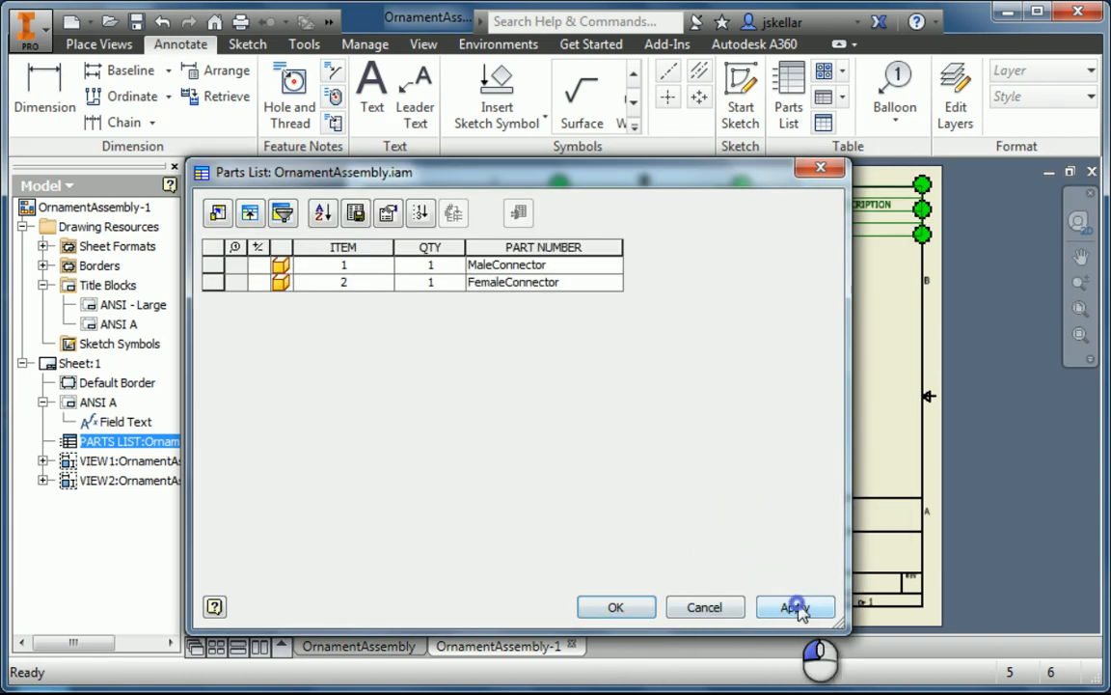
click(795, 607)
click(616, 606)
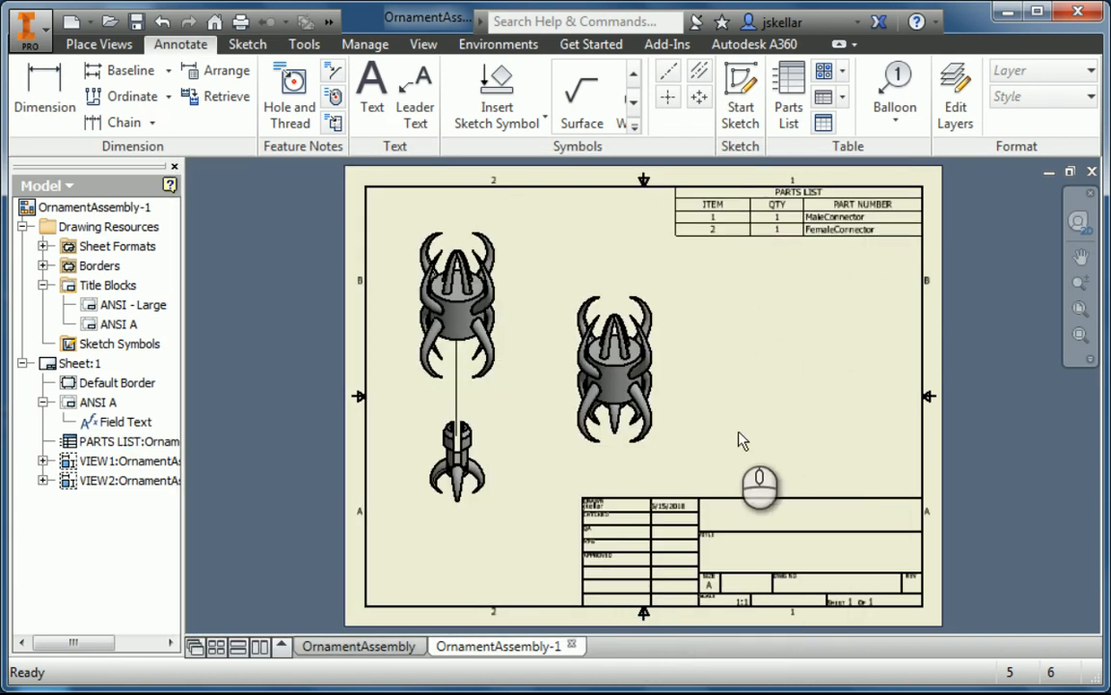
Step: Move the assembled view below the parts list and attach a balloon with a bent leader to the exploded view's lower part
drag(652, 277, 772, 279)
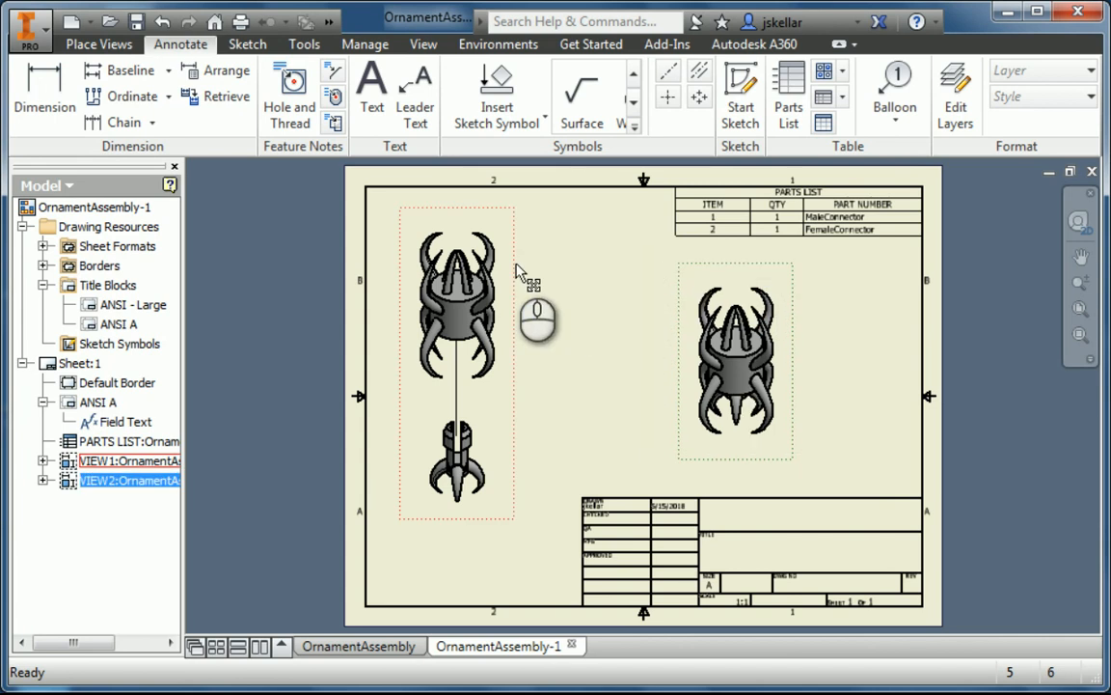
click(896, 88)
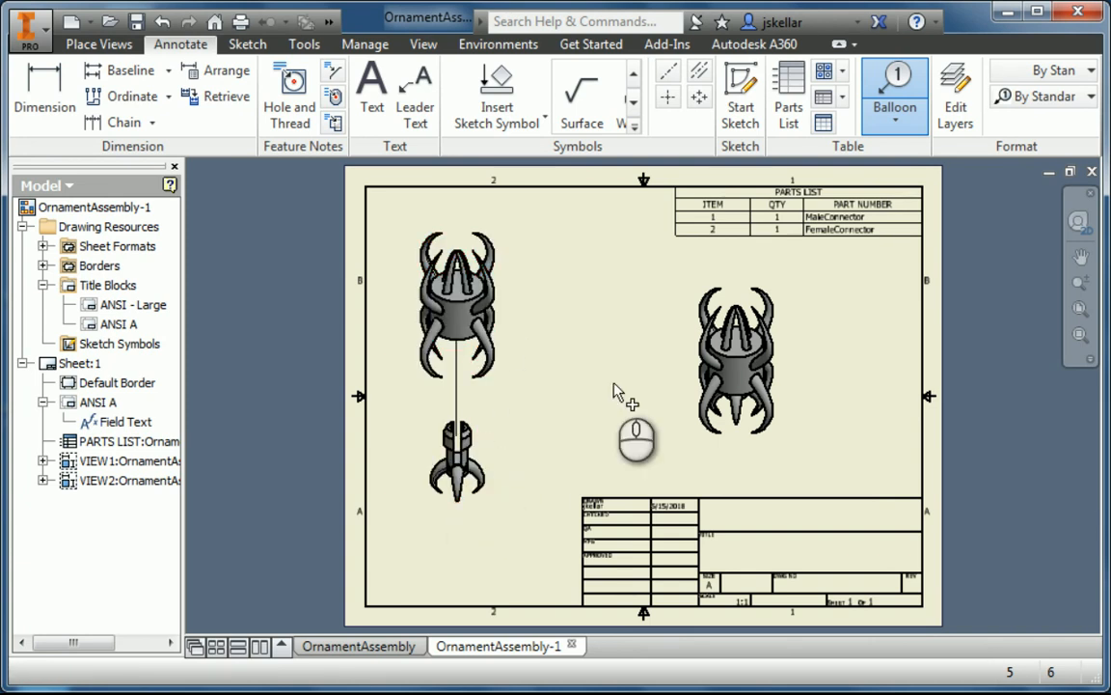
click(903, 92)
click(900, 89)
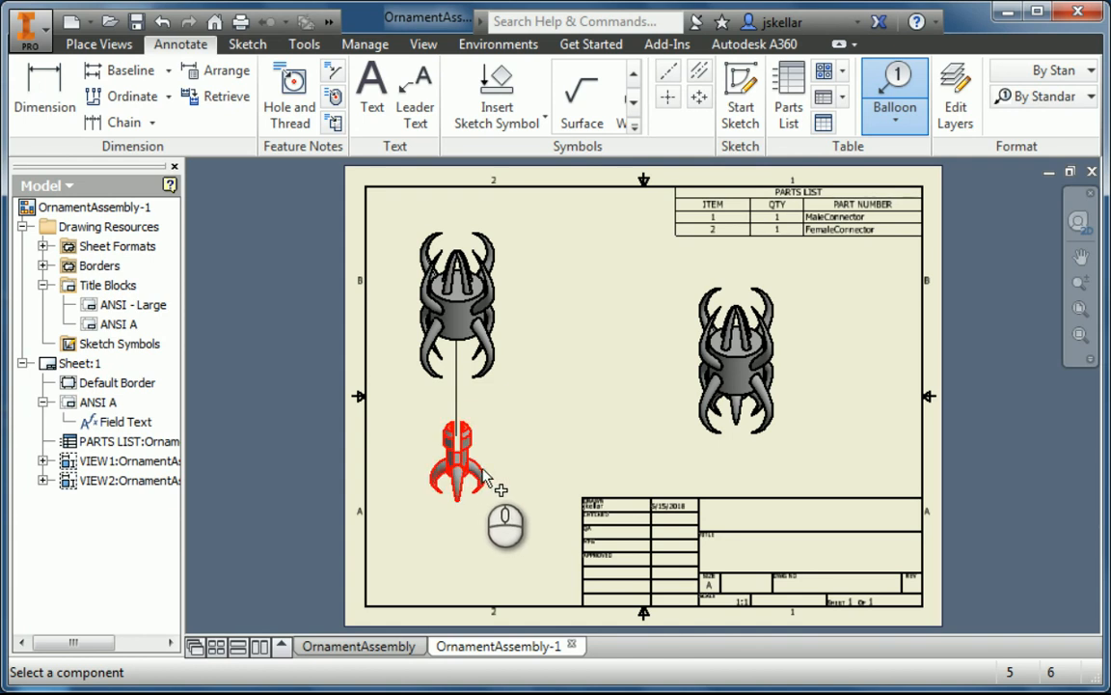
click(480, 468)
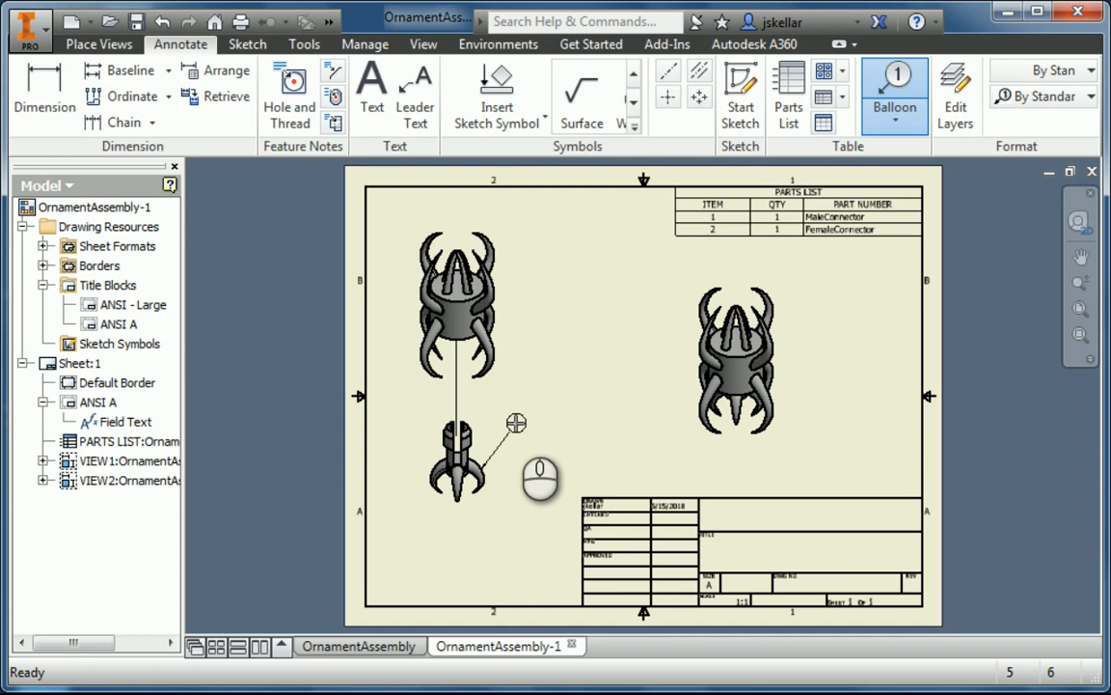
click(516, 422)
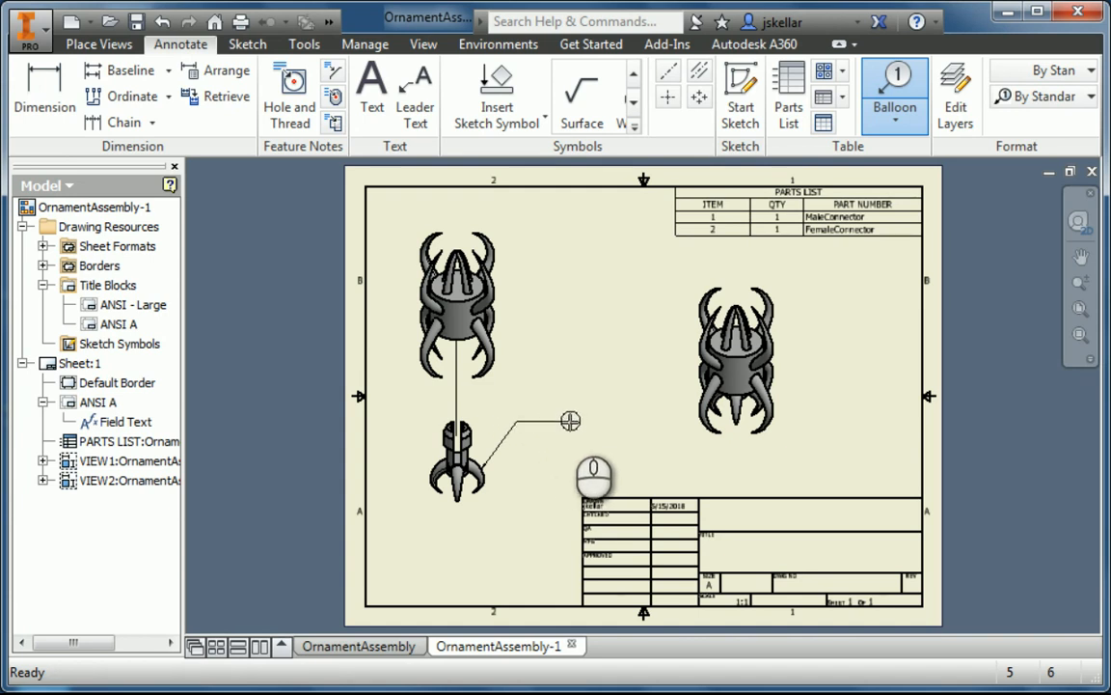
click(570, 420)
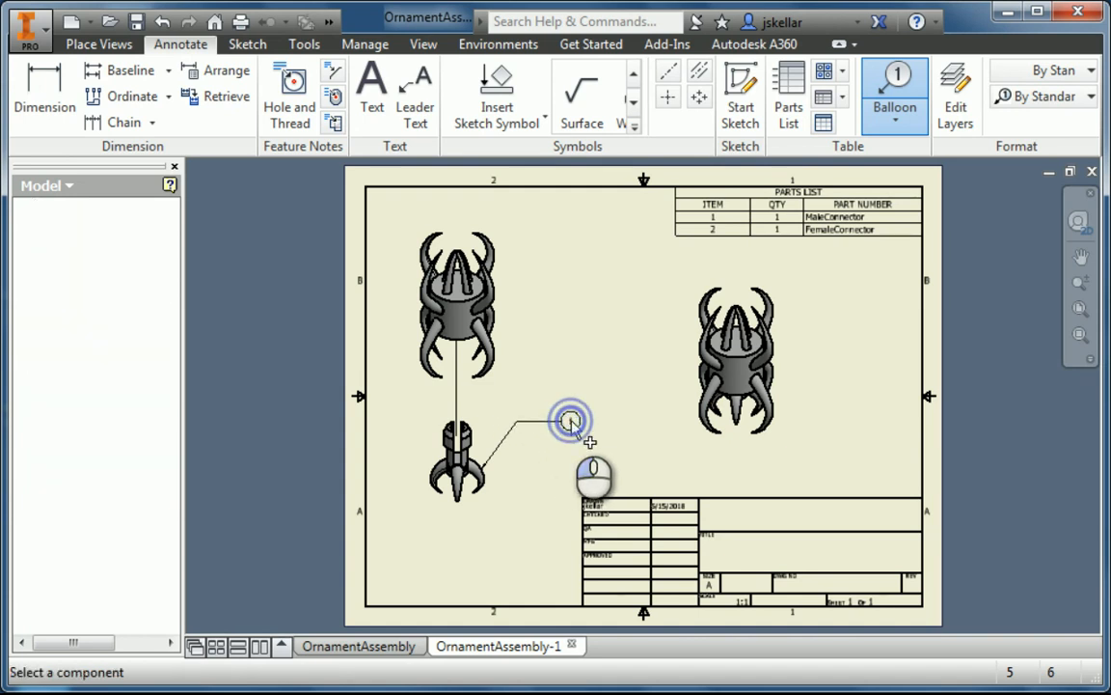
Step: Attach a balloon to the exploded view's upper part, aligned vertically above the first balloon, and finish ballooning
click(493, 344)
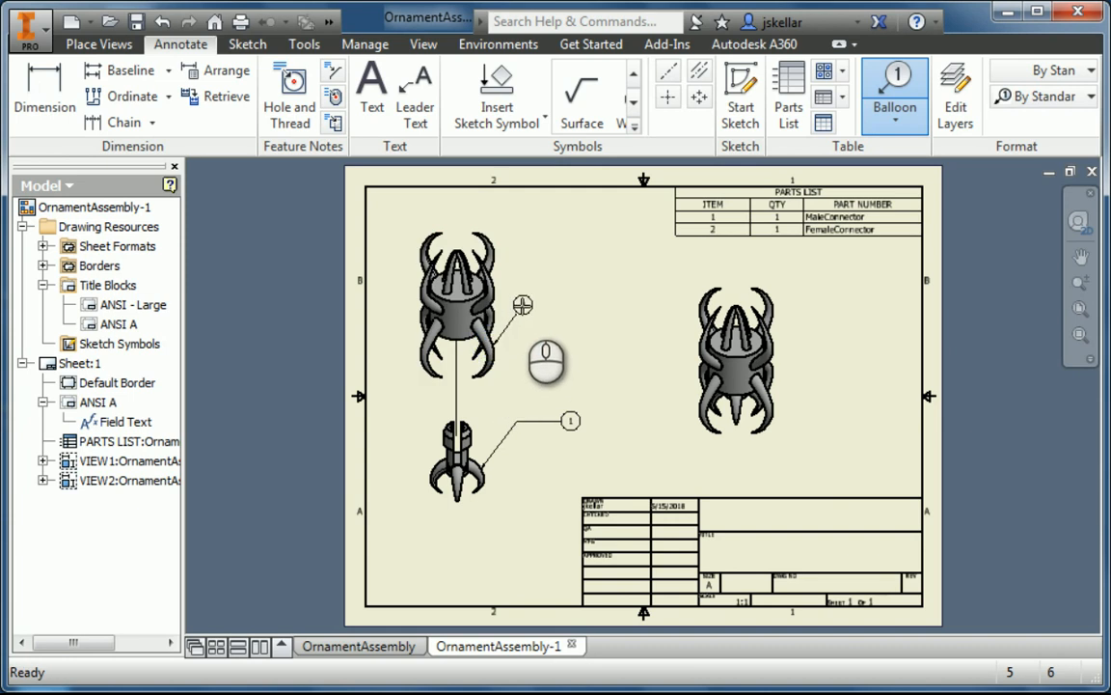
click(521, 306)
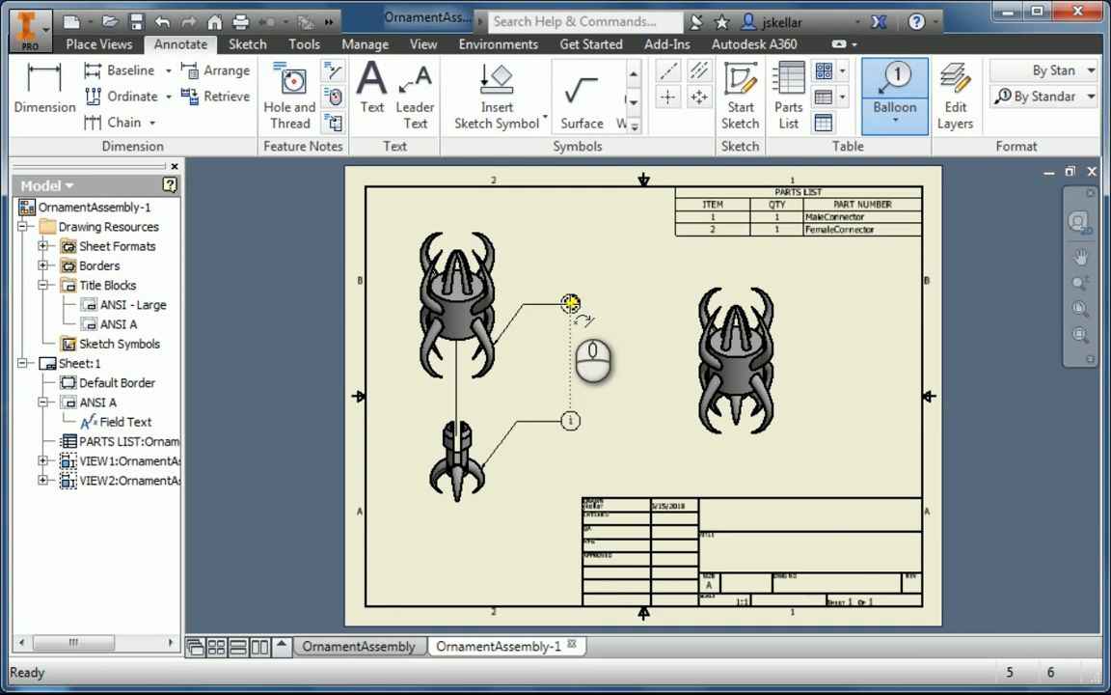
click(570, 303)
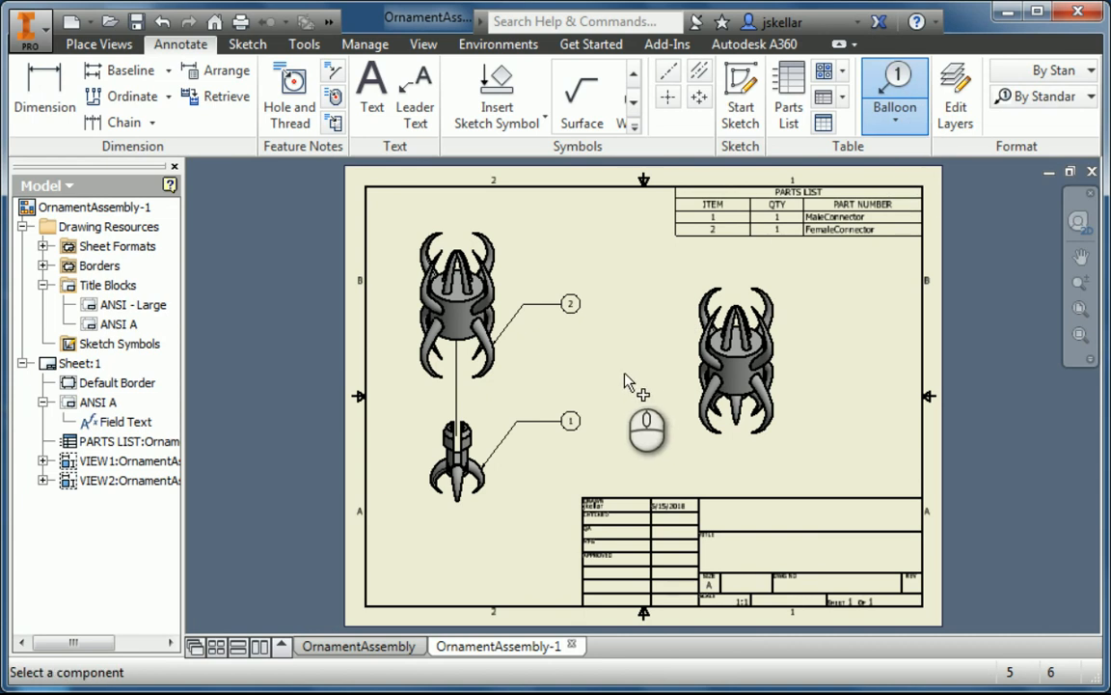
key(Escape)
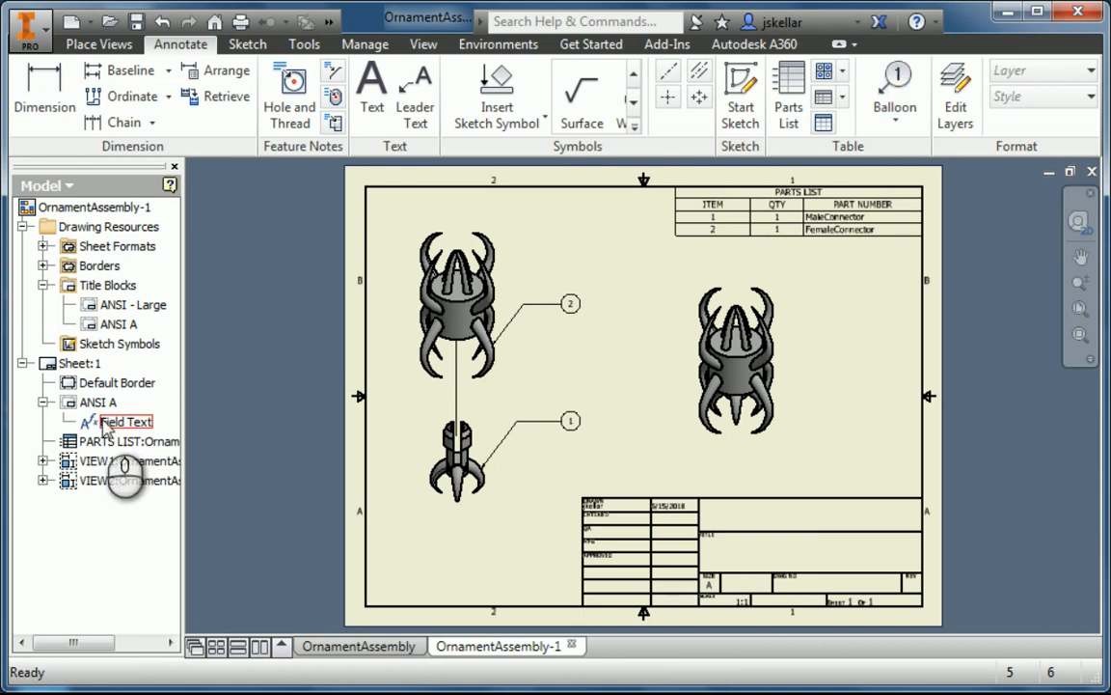
Step: Open the drawing's iProperties from the title block's field text and enter the title "Hanging Ornament Project"
right_click(103, 425)
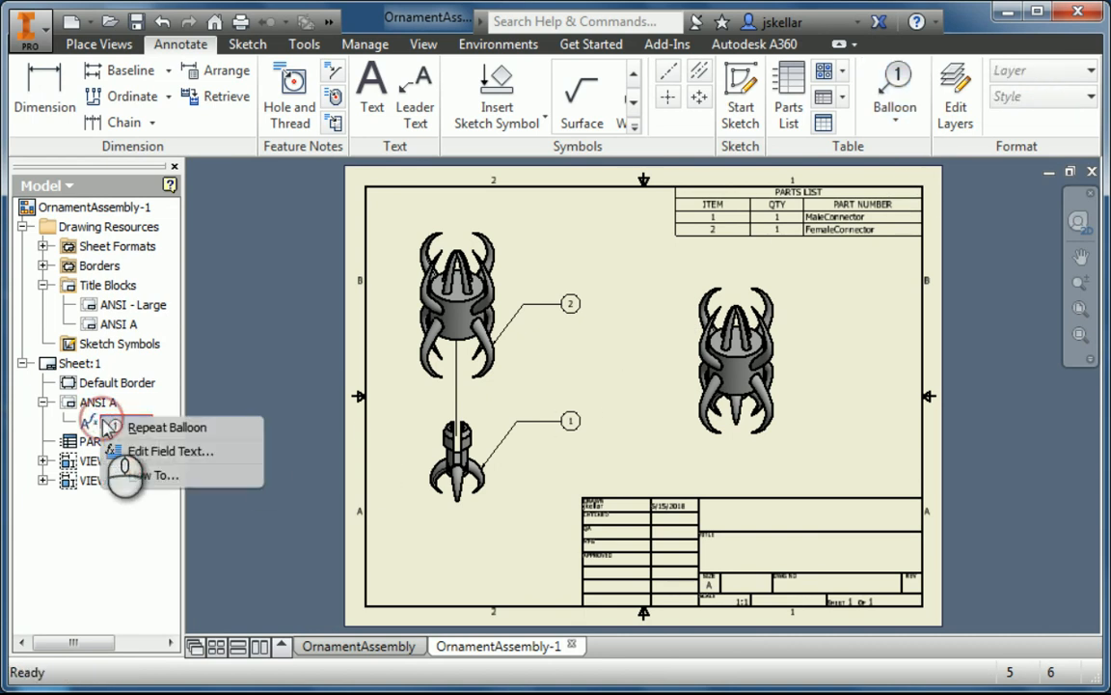
click(205, 451)
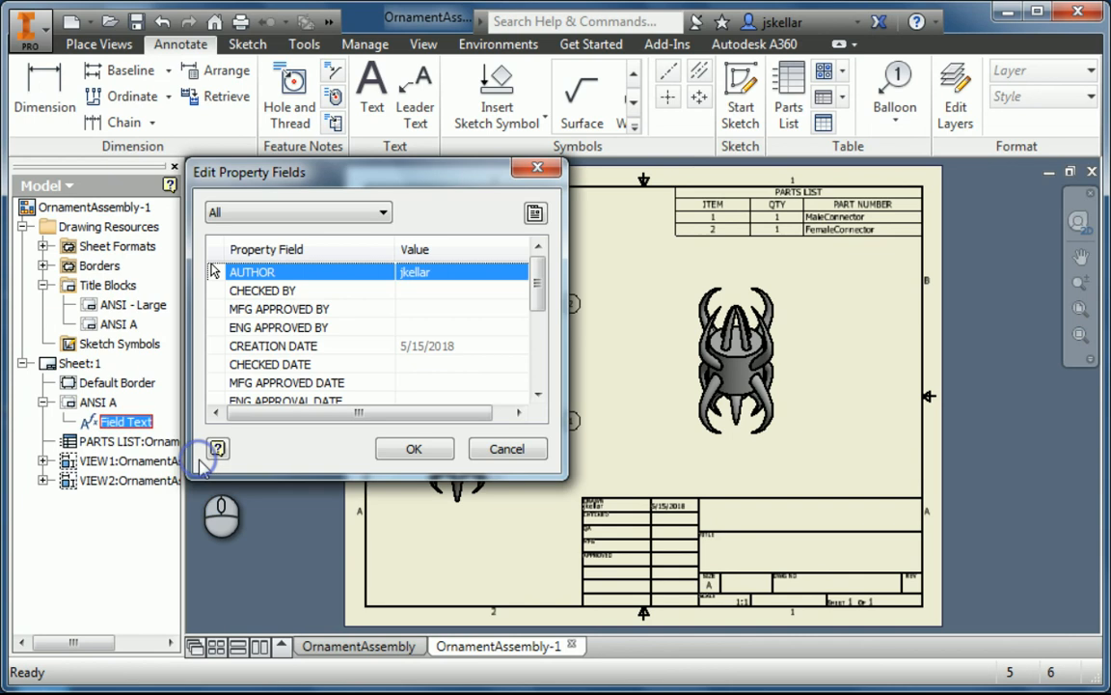
click(289, 210)
click(278, 246)
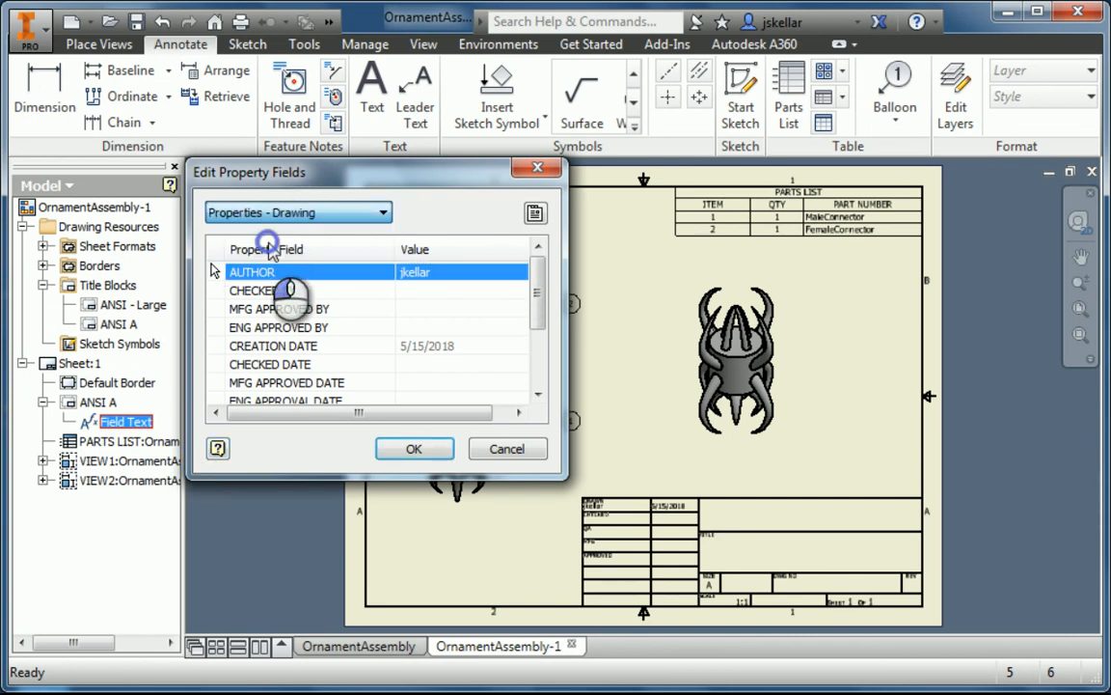
click(535, 214)
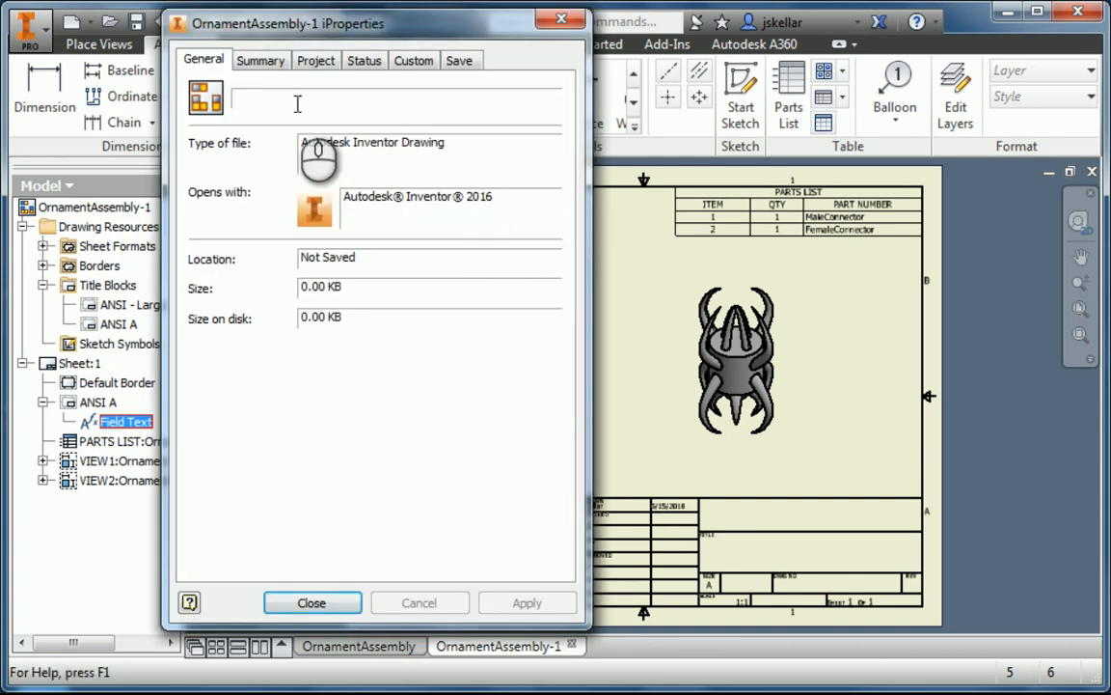
click(261, 60)
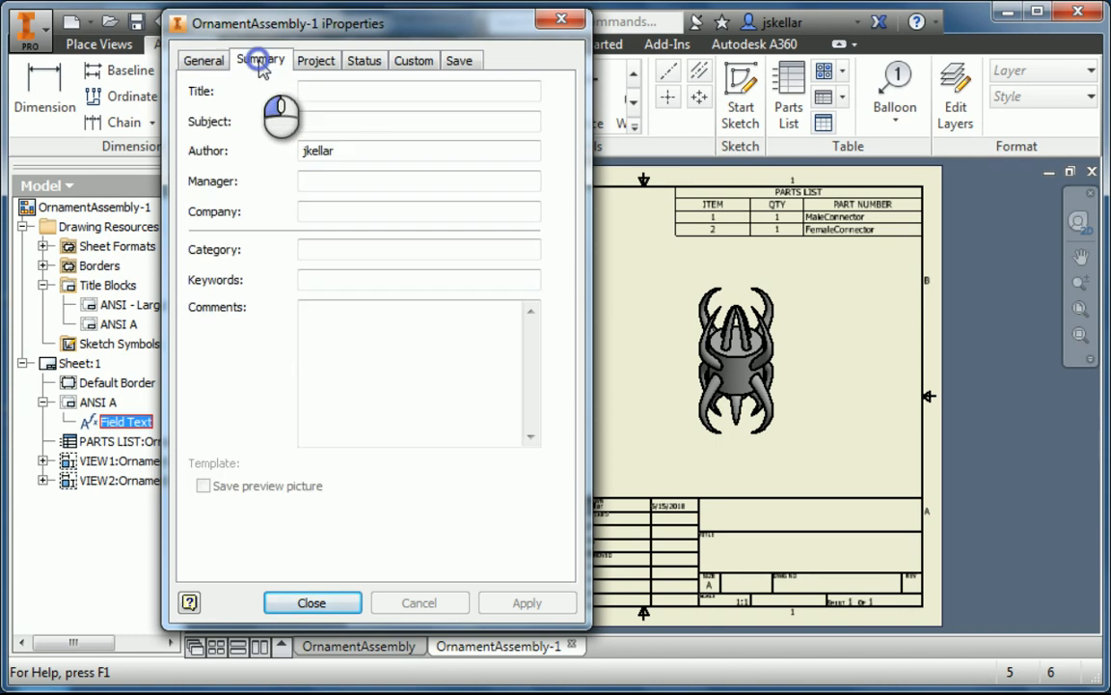
click(318, 92)
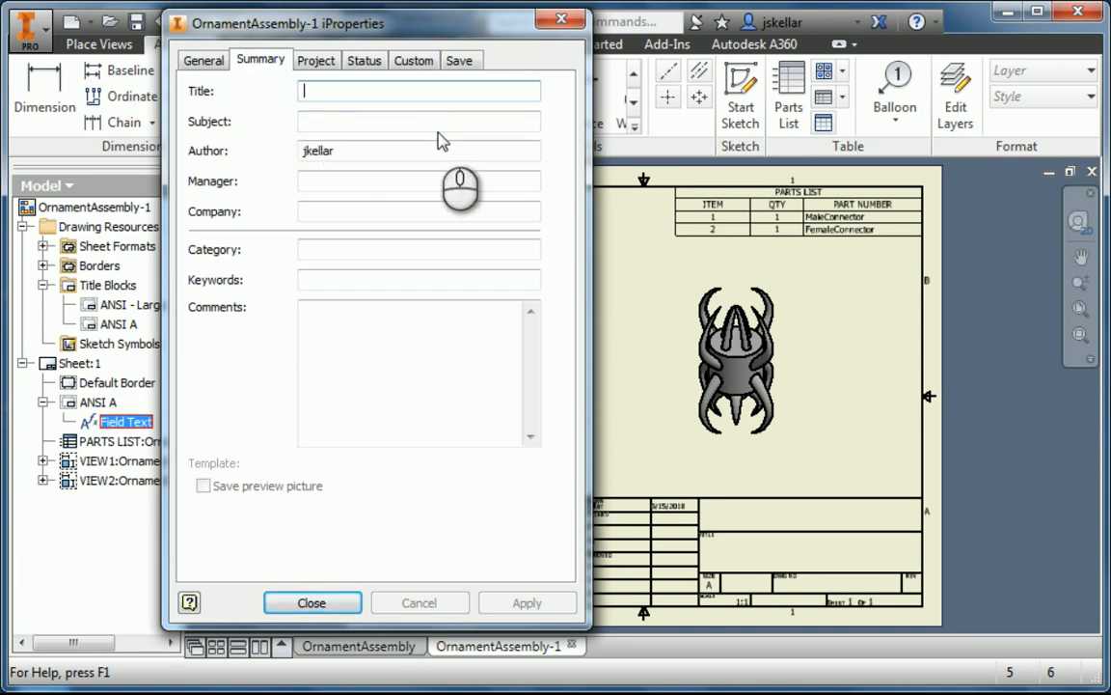
text(Hanging)
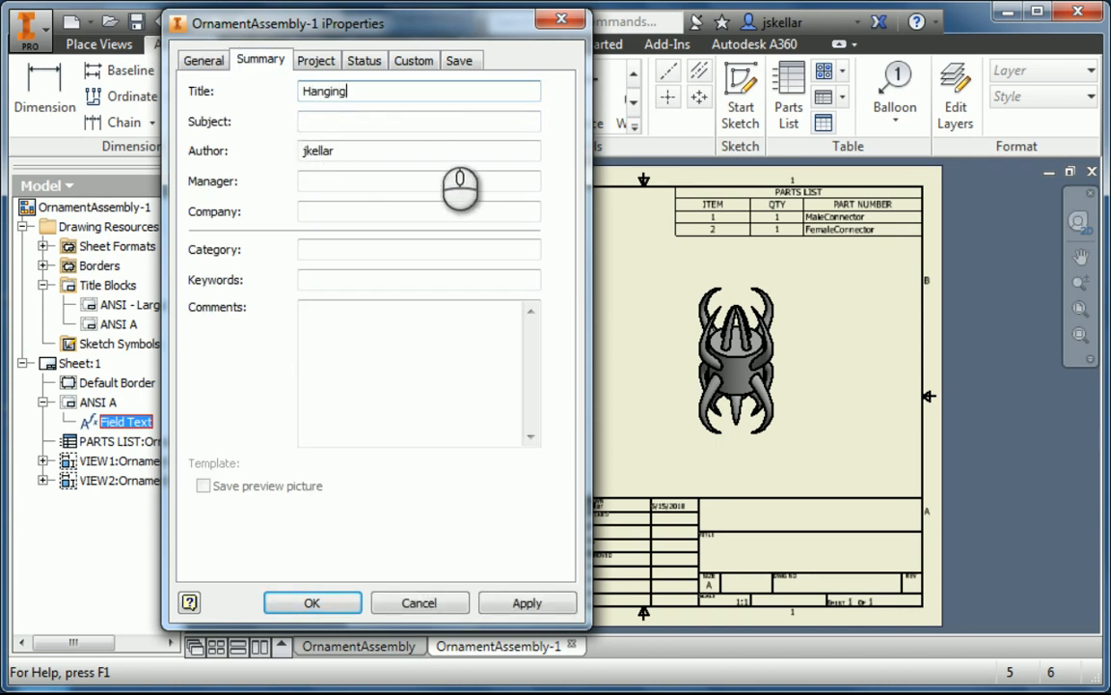
text( Ornament Project)
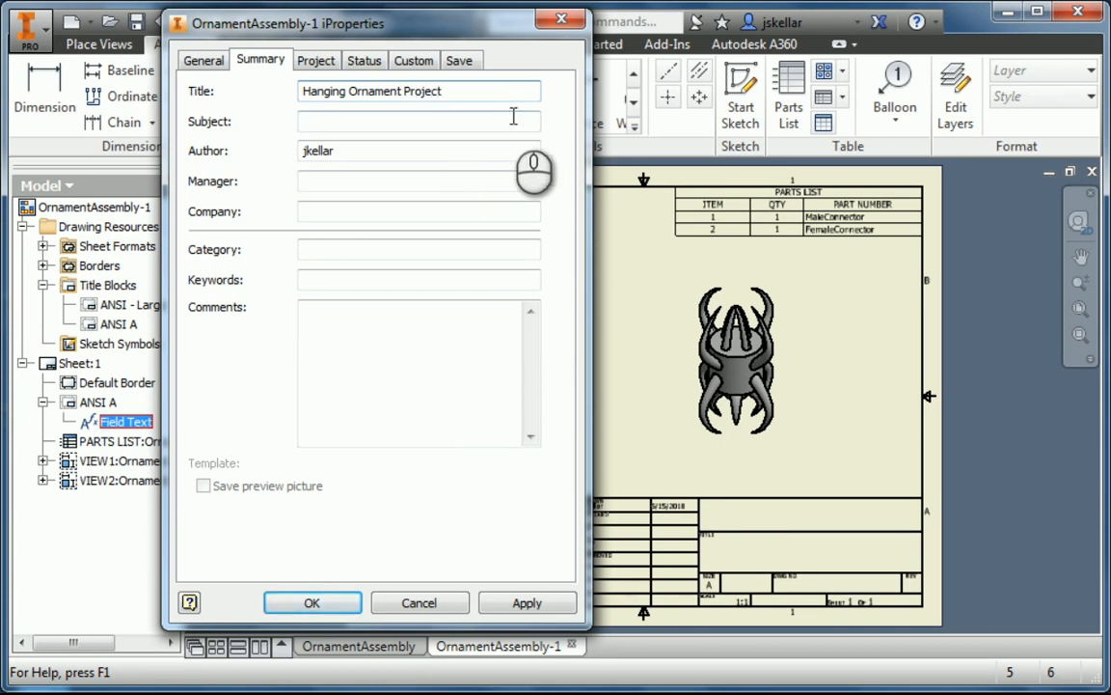
Step: Replace the author with the drafter's name, set the company to "Northland HS IED P6", and apply the properties to the title block
double_click(350, 150)
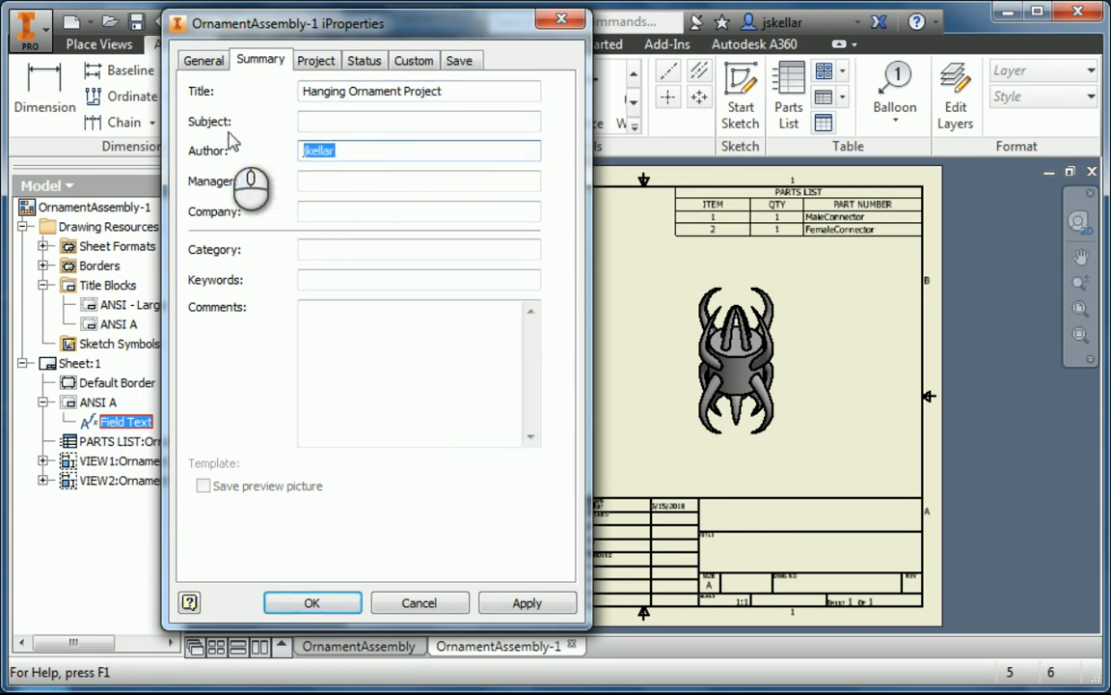
text(Mr. K)
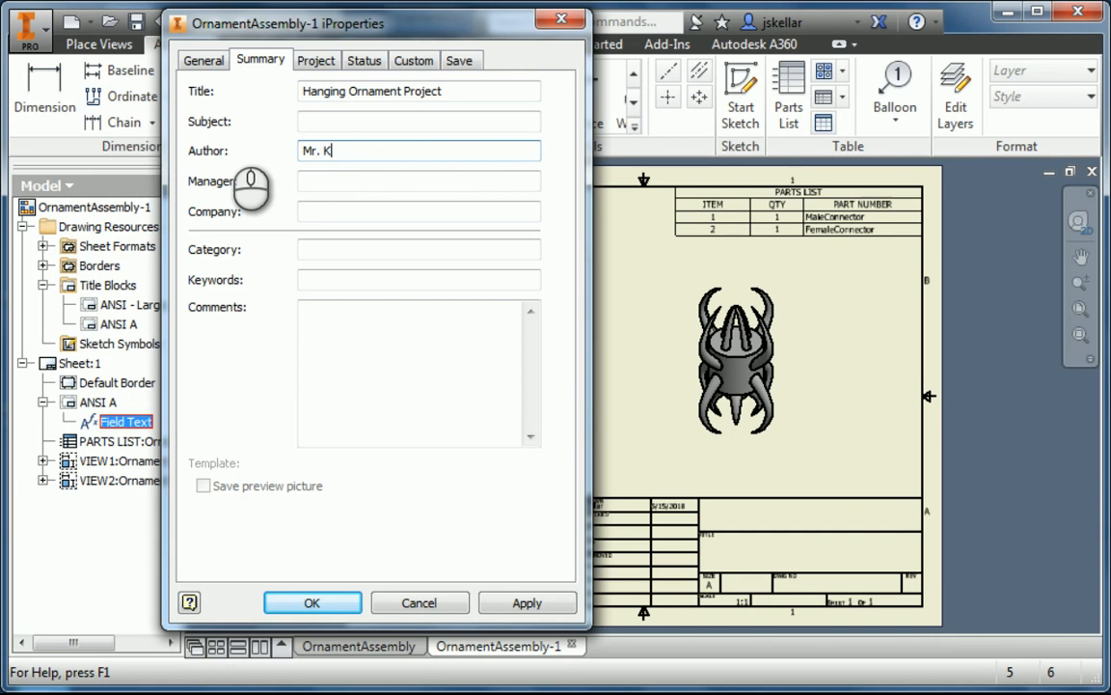
text(ellar)
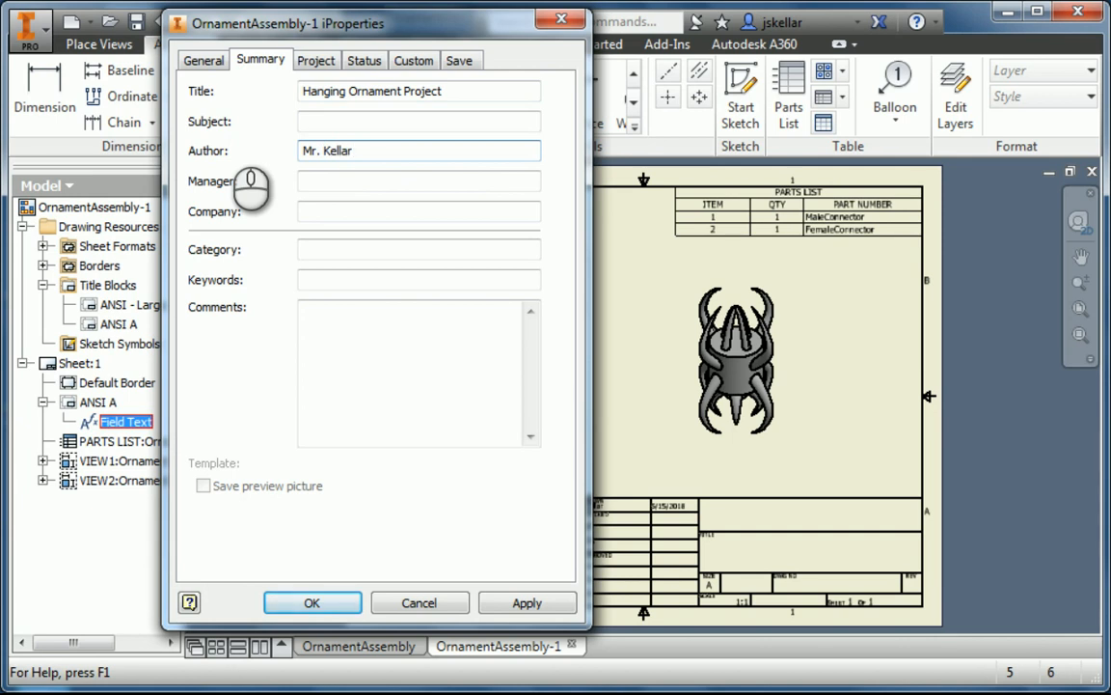
click(346, 212)
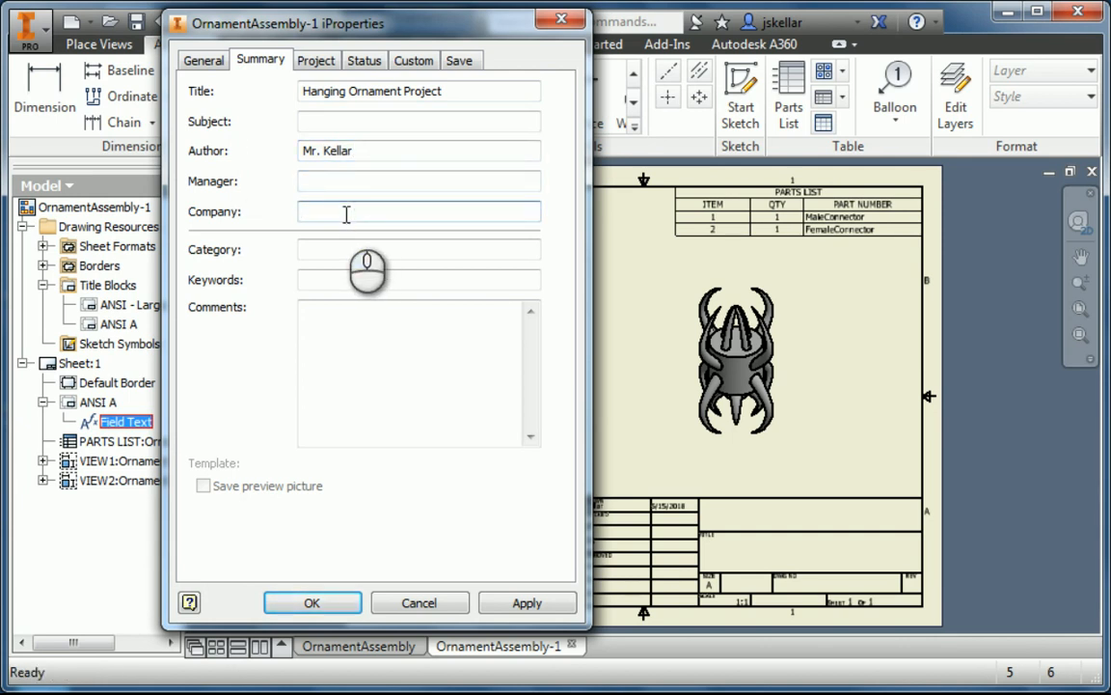
text(Northland HS IED P6)
click(319, 61)
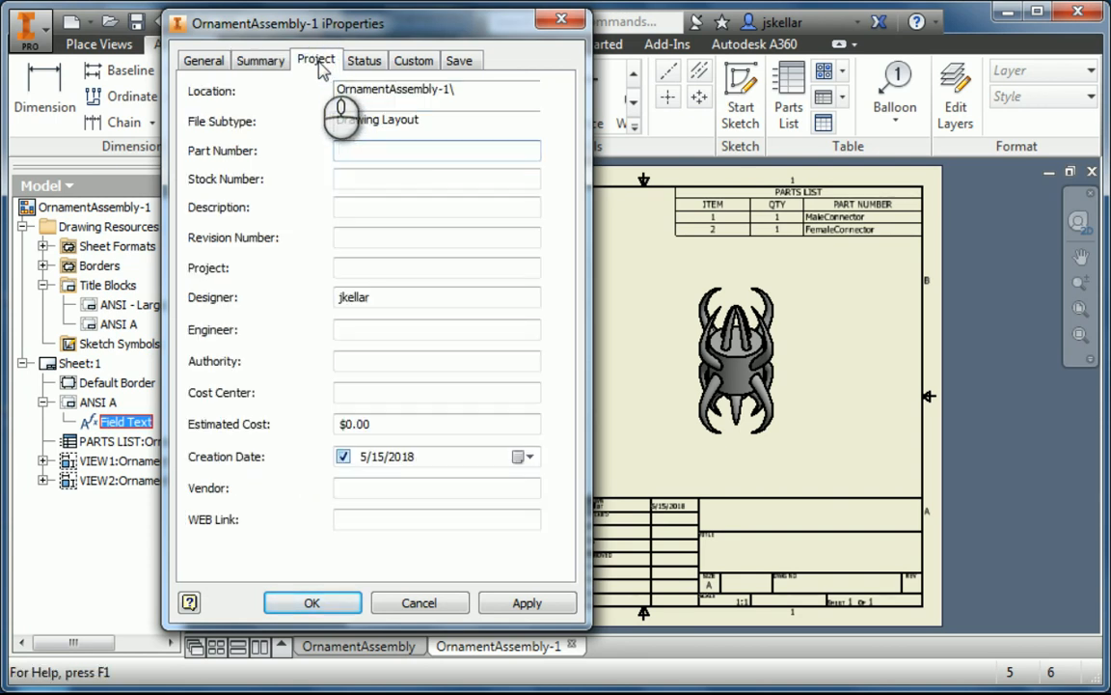
click(518, 605)
click(312, 603)
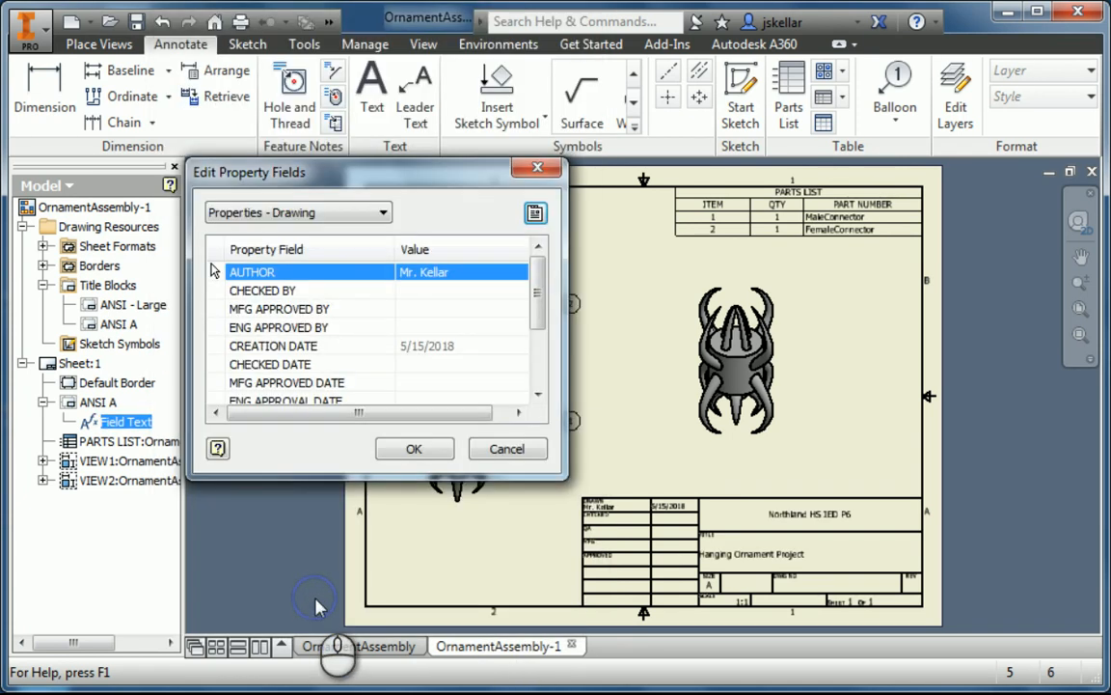
click(418, 452)
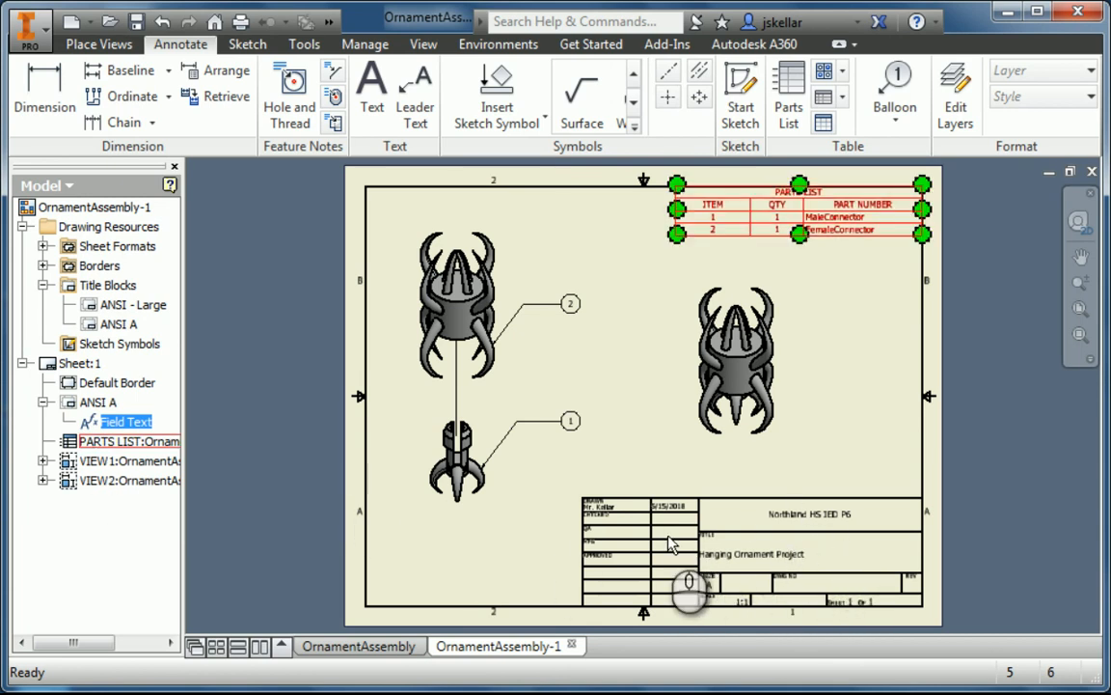
Step: Reopen the drawing's iProperties from the title block's field text and change the title to "HANGING ORNAMENT PROJECT"
right_click(125, 425)
click(179, 449)
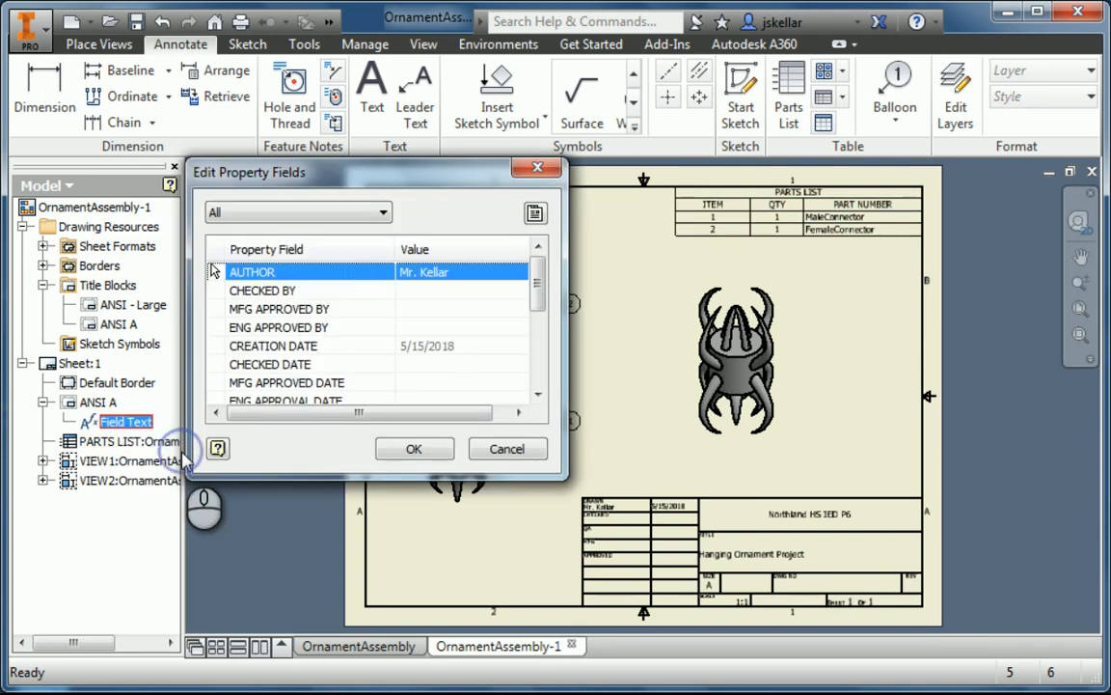
click(535, 214)
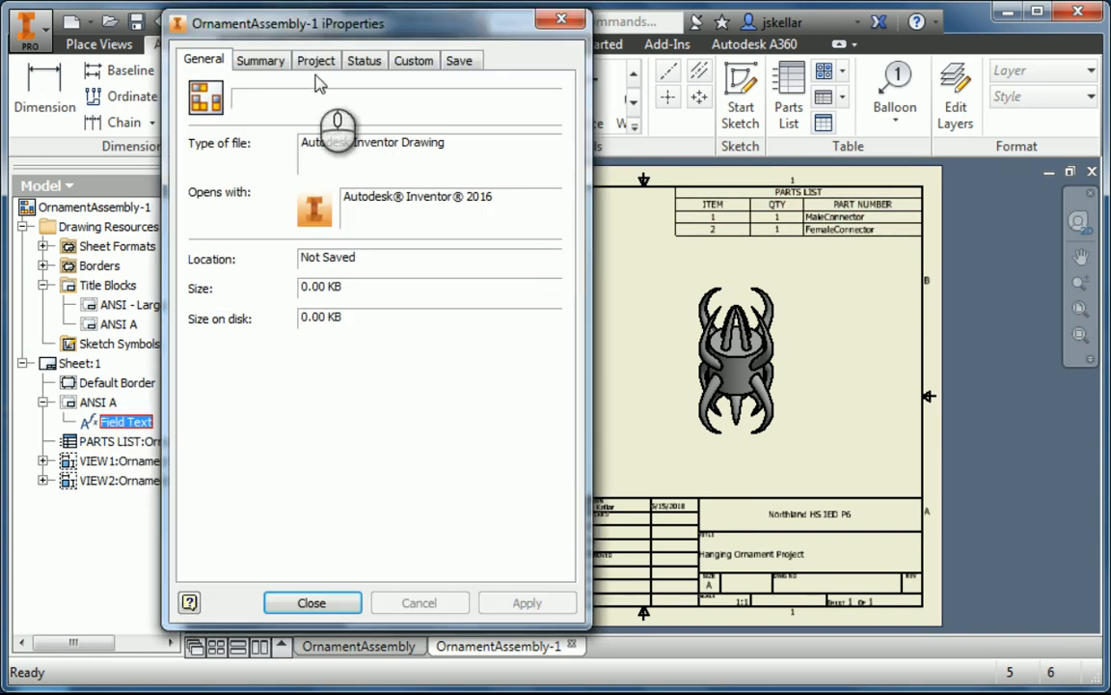
click(261, 60)
drag(518, 92, 294, 91)
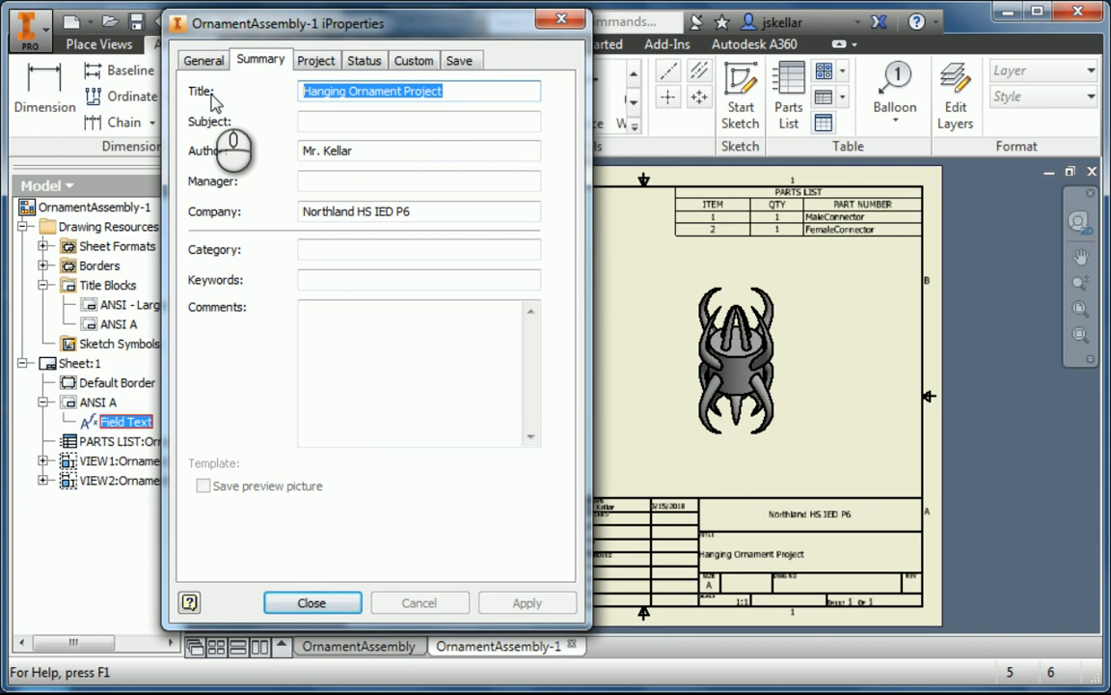
text(HANGING ORNAM)
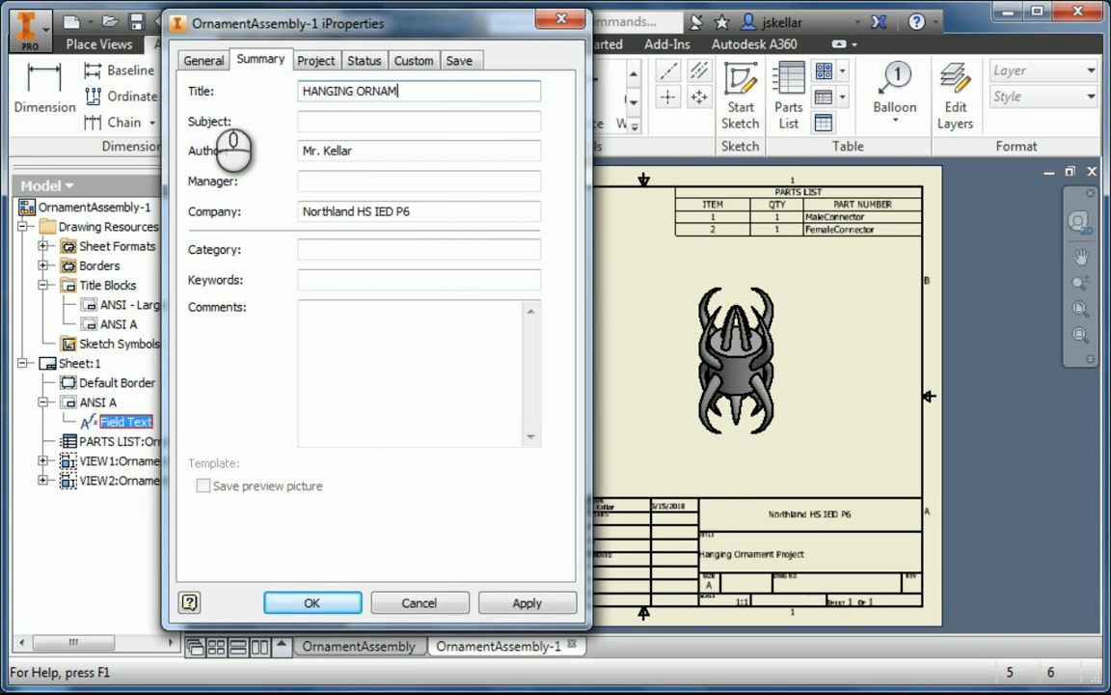
text(ENT PROJECT)
Step: Re-enter the author's name in capitals and set the company to "NORTHLAND HS IED P6" in the summary properties
key(Tab)
key(Tab)
text(MR >)
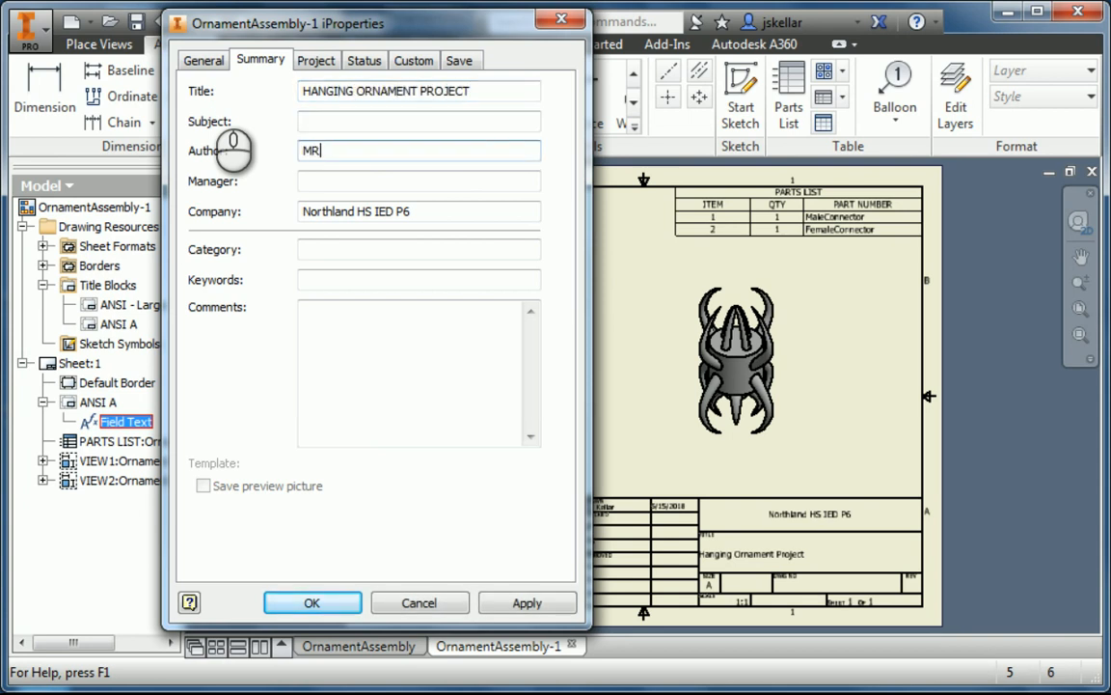
key(BackSpace)
key(BackSpace)
text(. KELLAR)
key(Tab)
key(Tab)
text(NOR)
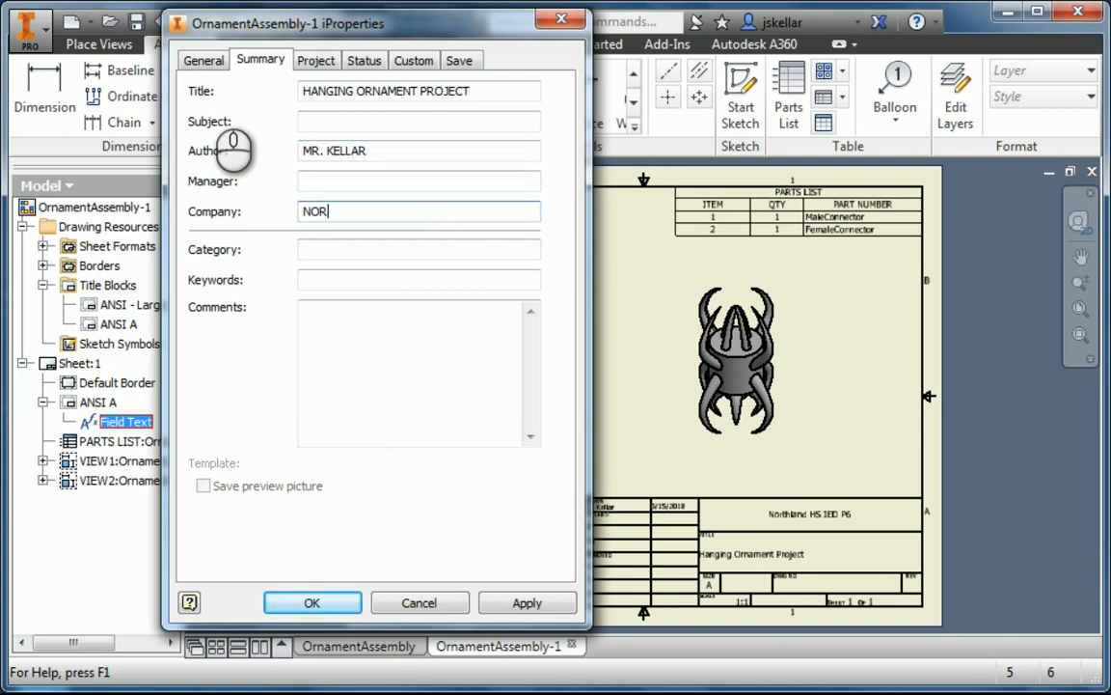
text(THLAND HS IED P6)
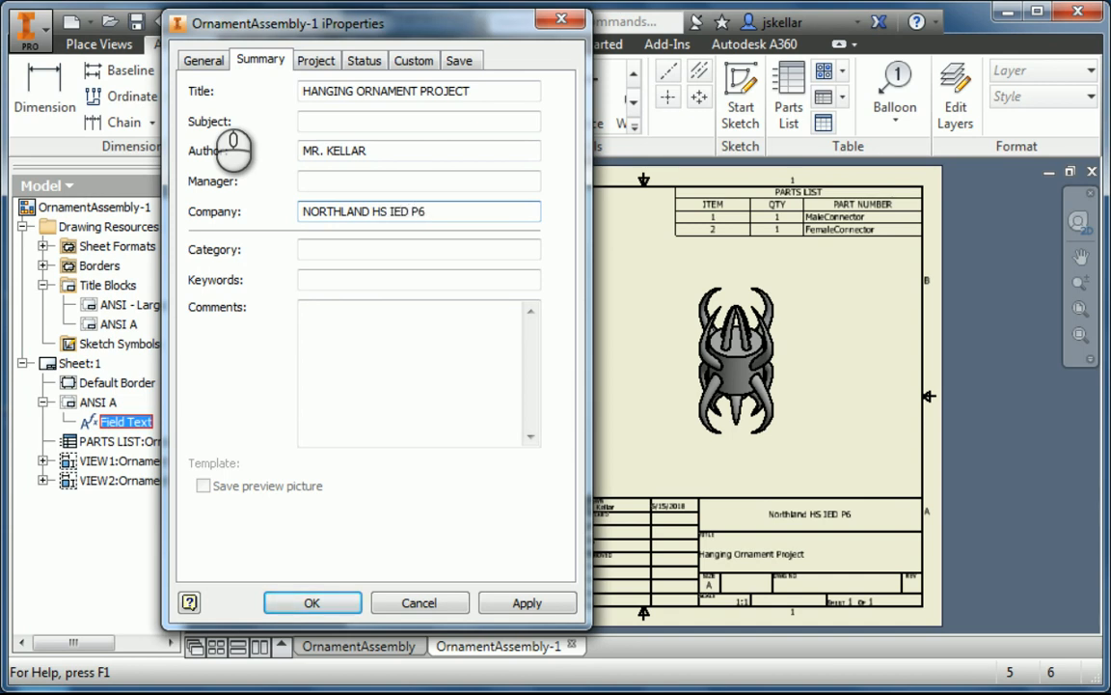
Step: Replace the designer in the project properties with the drafter's name in capitals, and apply the properties to the title block
click(315, 60)
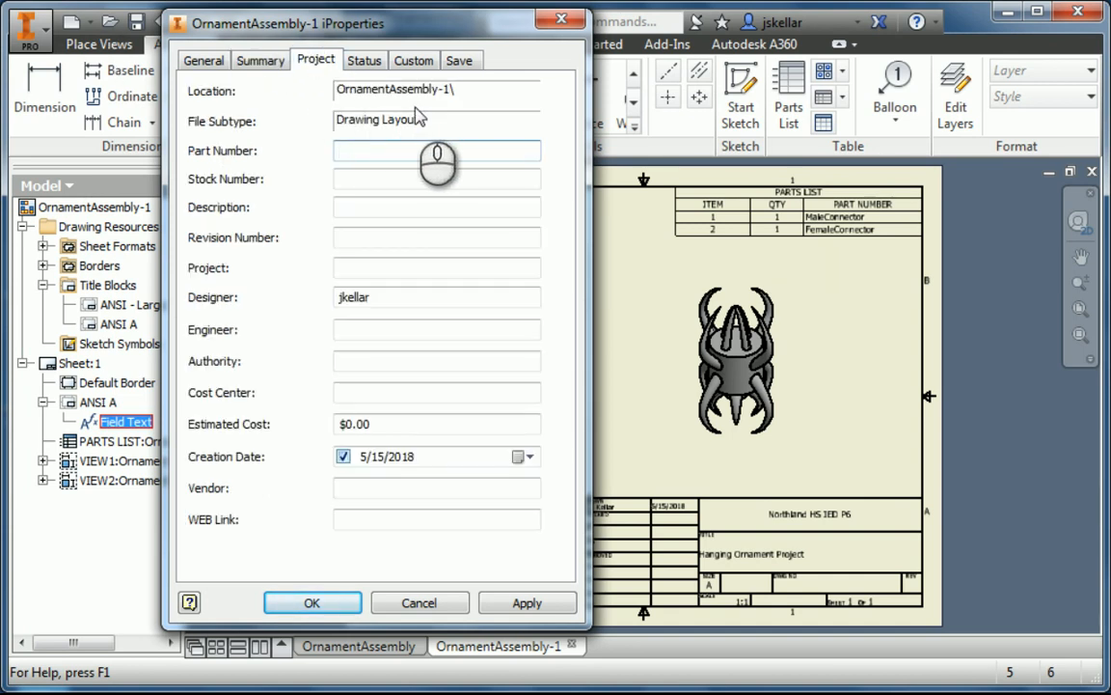
drag(376, 297, 268, 303)
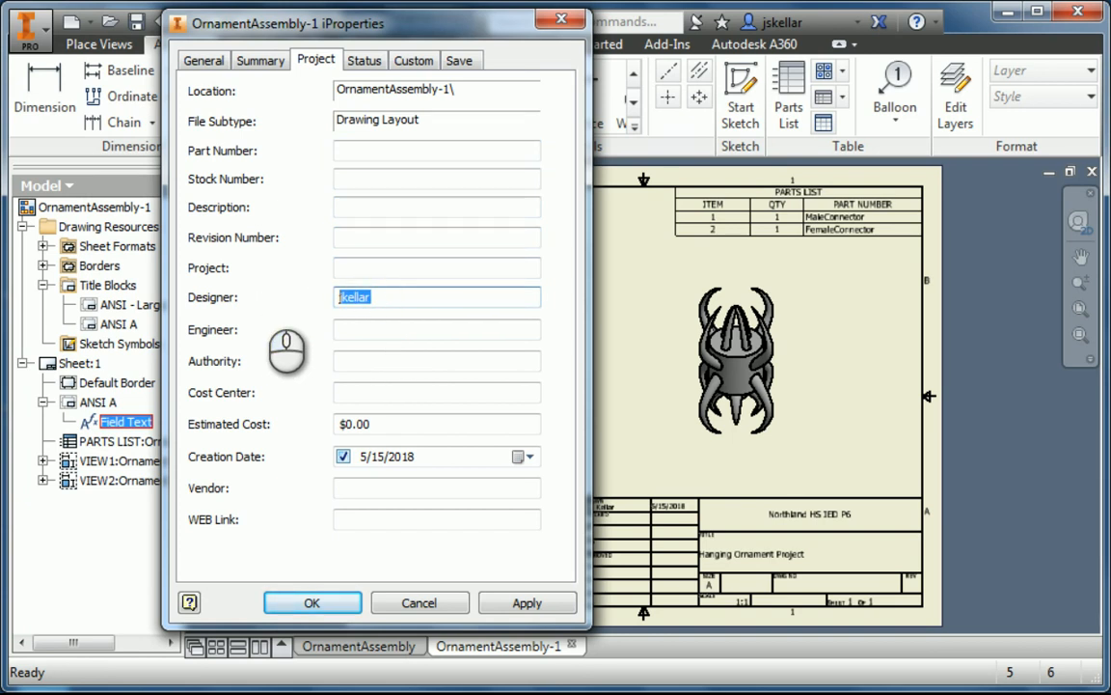
text(Mr. KE)
key(BackSpace)
key(BackSpace)
text(R >)
text(. K)
text(ELLAR)
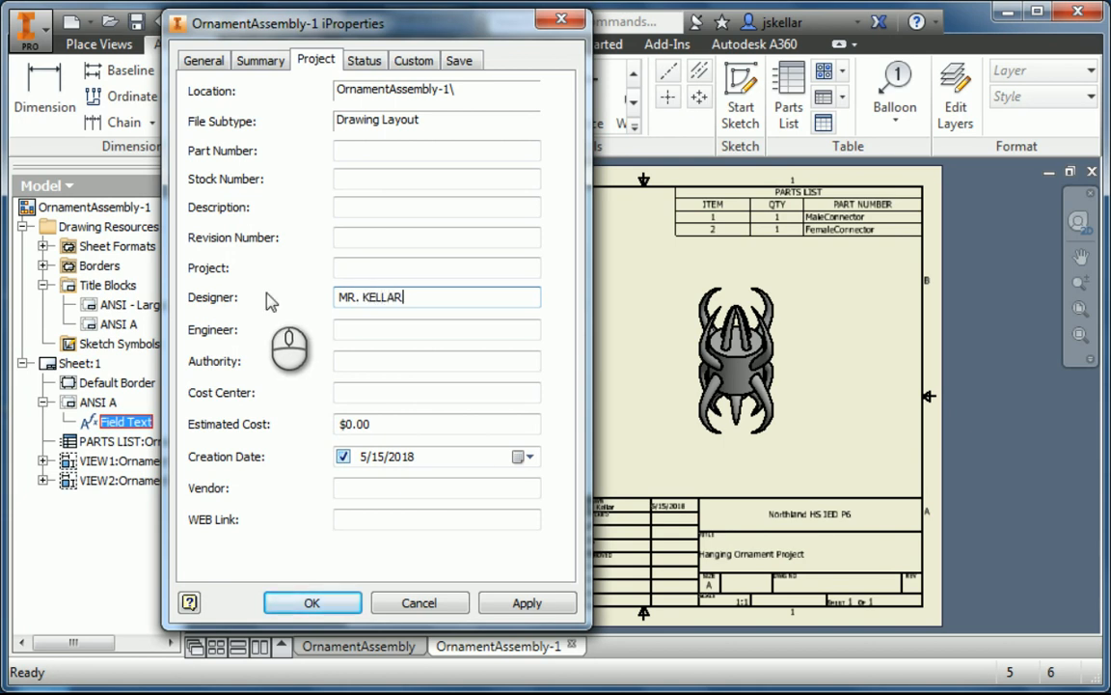
click(522, 606)
click(335, 602)
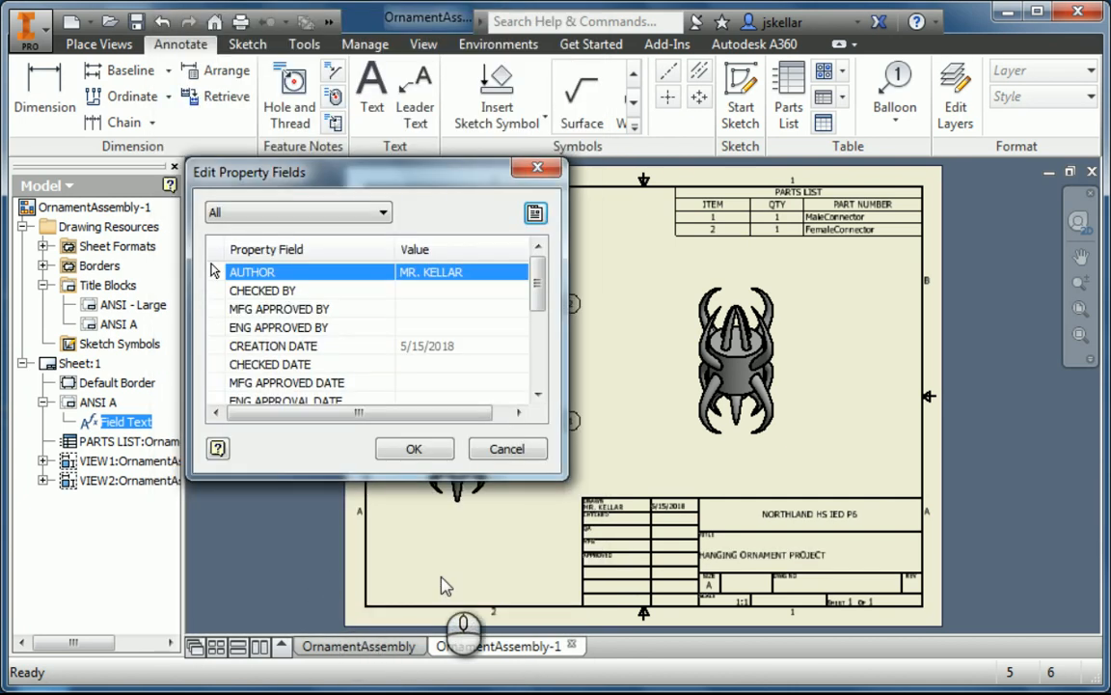
click(418, 449)
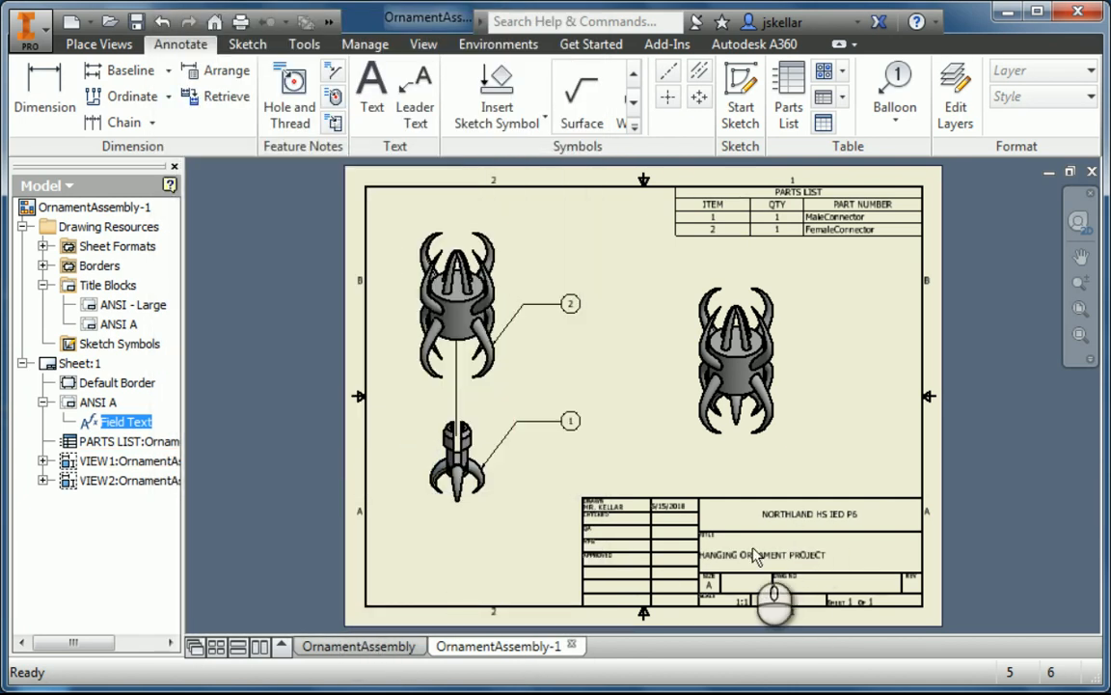